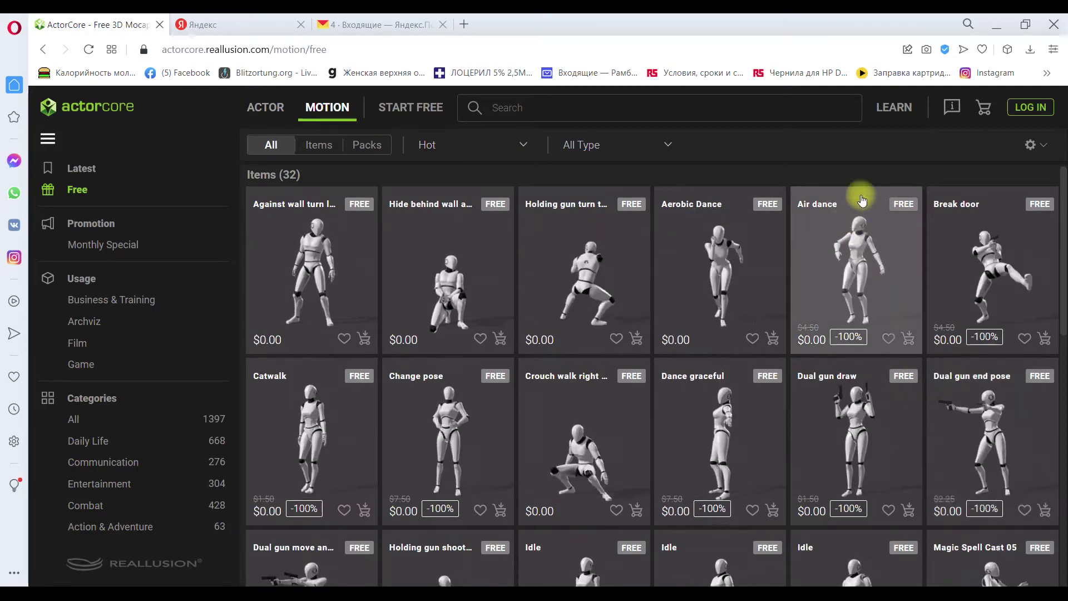
Open the Reallusion member login page from the ActorCore free motions catalogue.
{"action": "left_click", "coordinate": [1021, 112]}
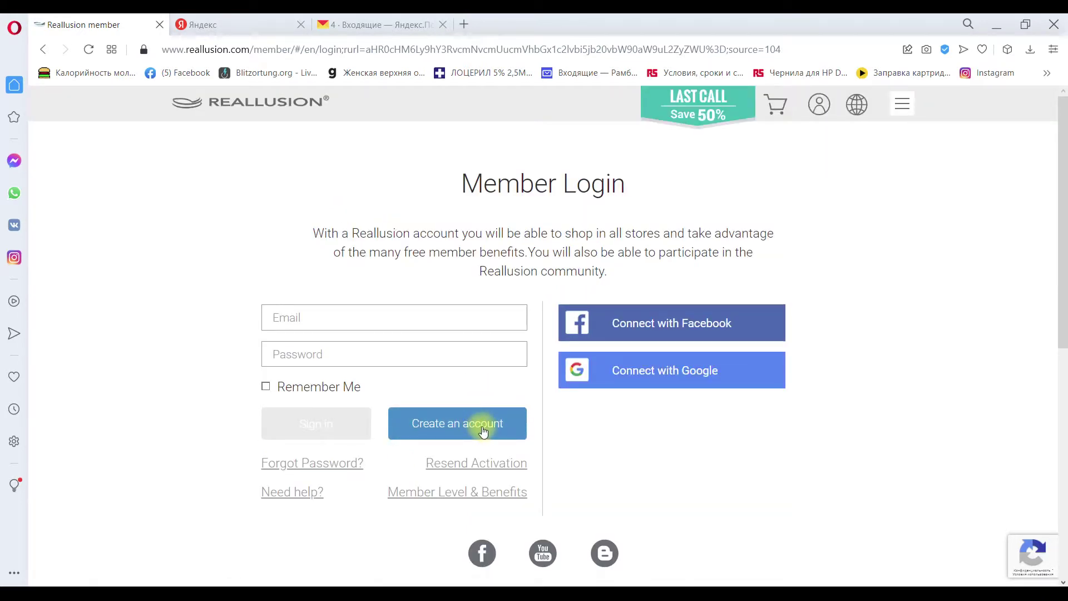
Start a new account and enter the first name, last name and e-mail address.
{"action": "left_click", "coordinate": [483, 431]}
{"action": "left_click", "coordinate": [465, 235]}
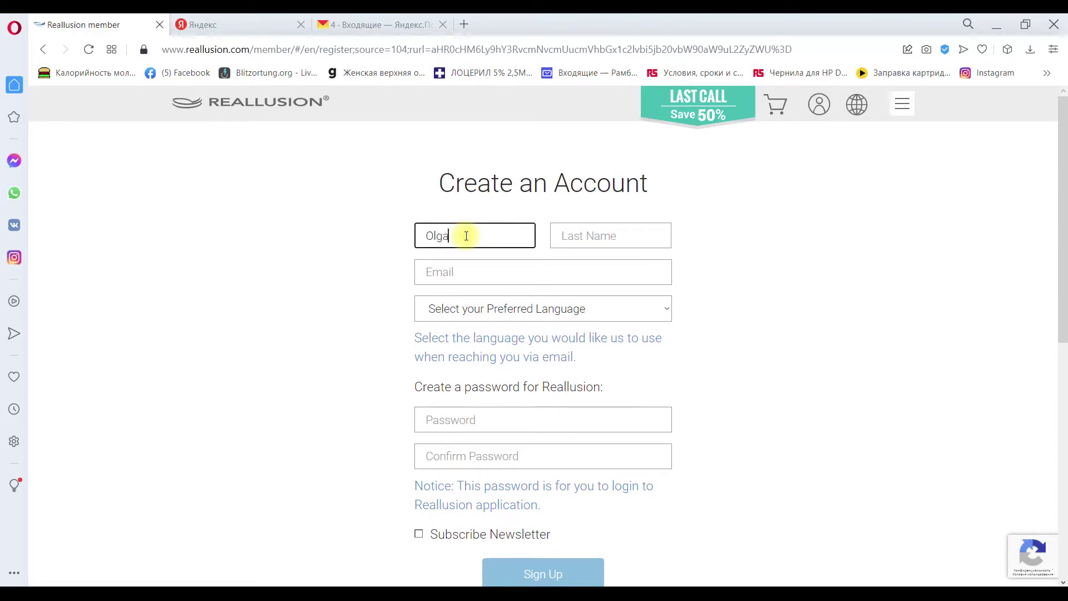
{"action": "left_click", "coordinate": [597, 237]}
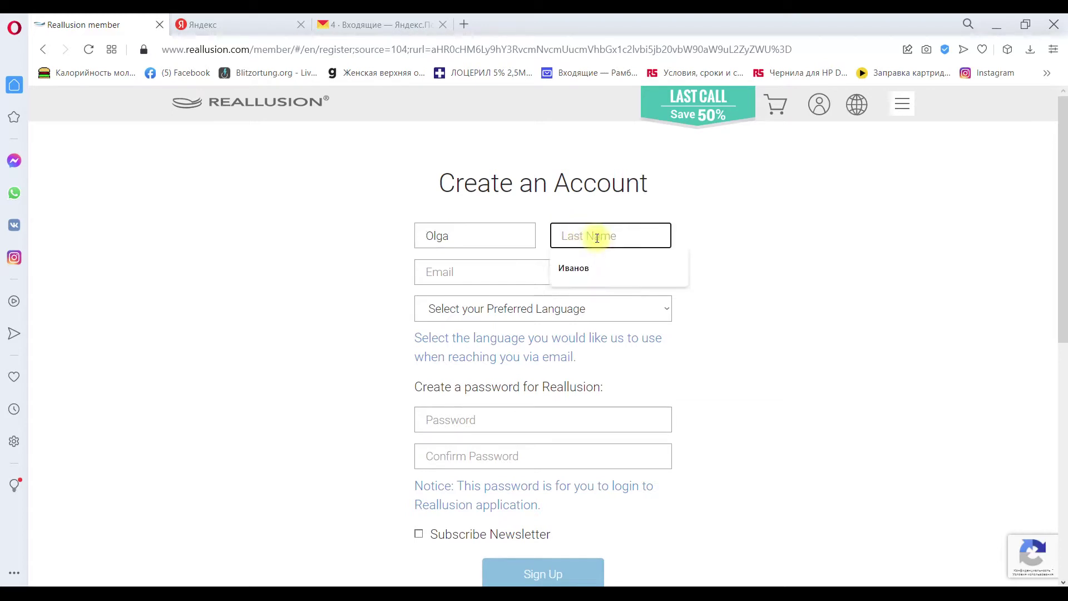
{"action": "left_click", "coordinate": [561, 273]}
{"action": "key", "text": "ctrl+v"}
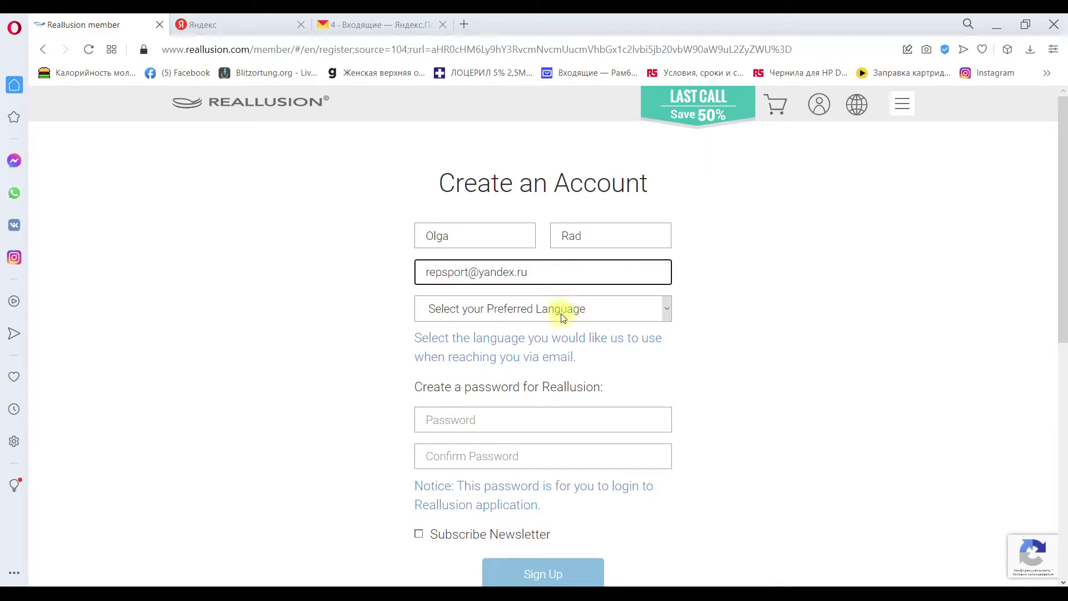
Choose English as preferred language, set and confirm the account password, and sign up.
{"action": "left_click", "coordinate": [585, 318]}
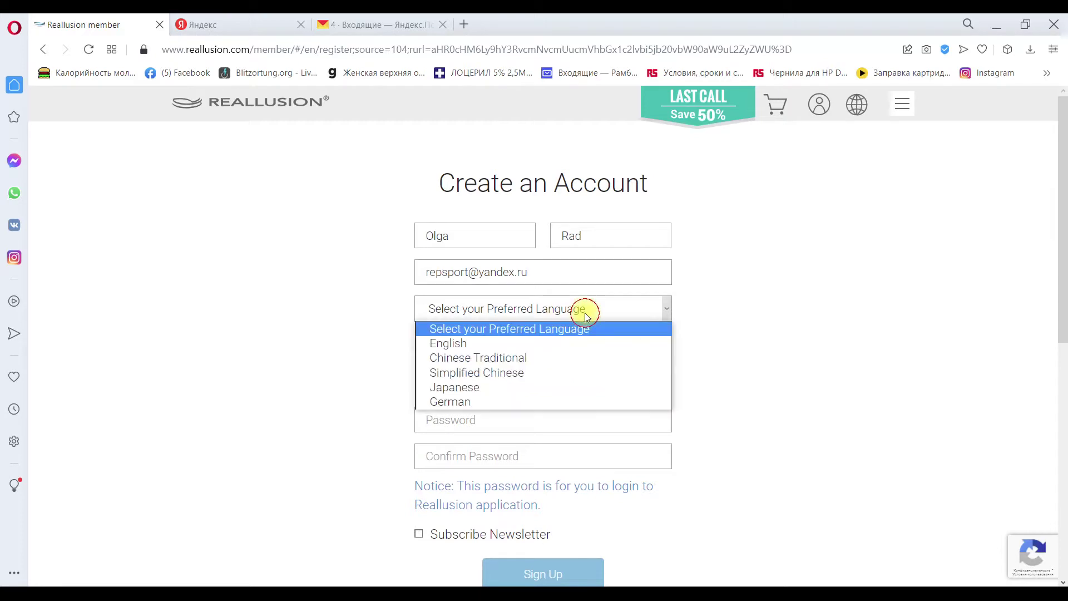
{"action": "left_click", "coordinate": [493, 341]}
{"action": "left_click", "coordinate": [469, 414]}
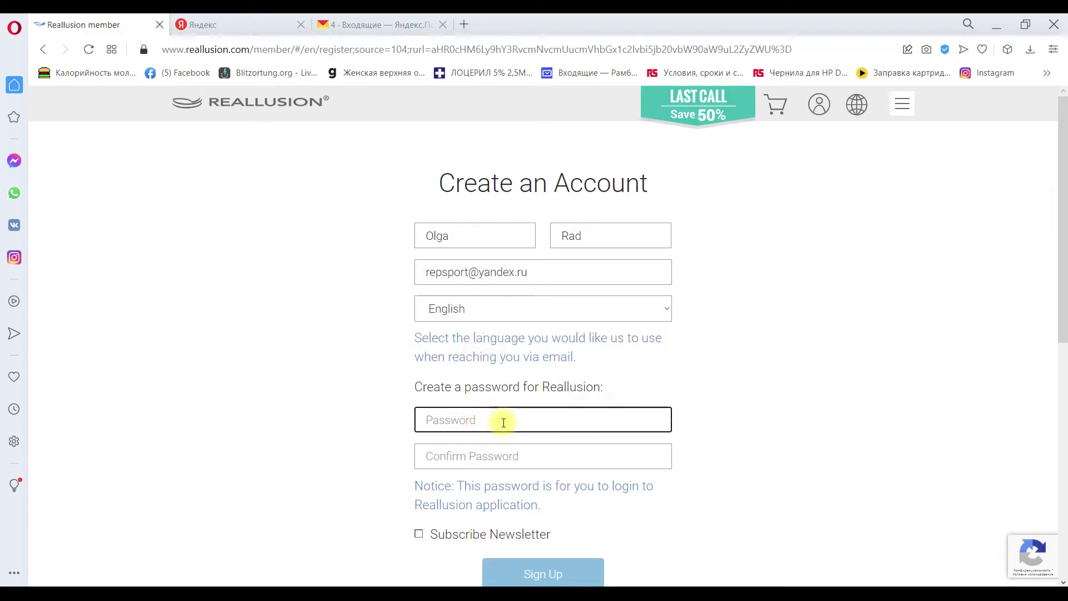
{"action": "type", "text": "1"}
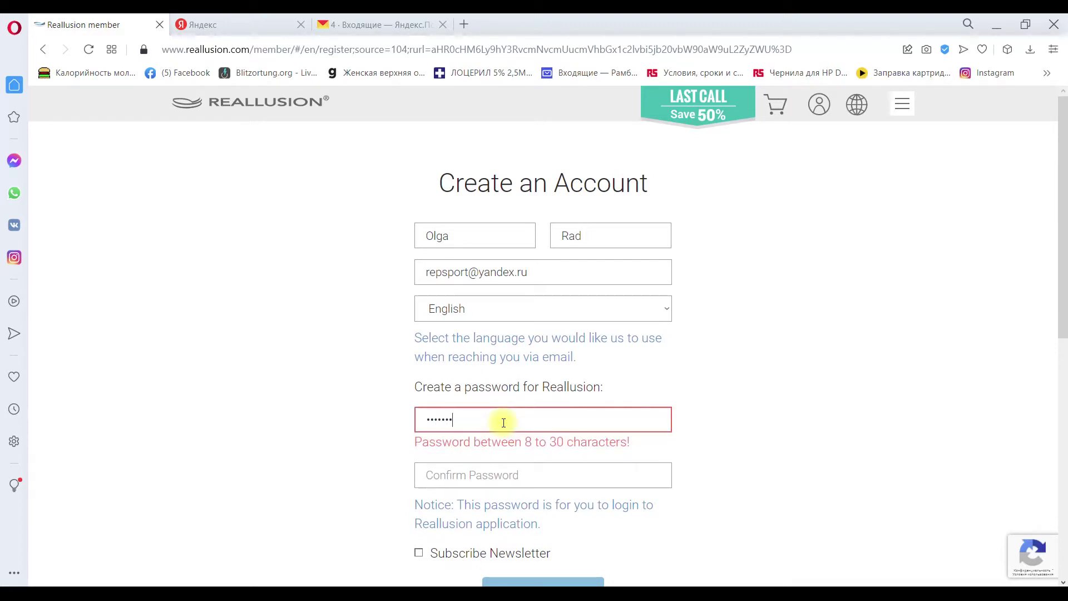
{"action": "type", "text": "1"}
{"action": "left_click", "coordinate": [493, 455]}
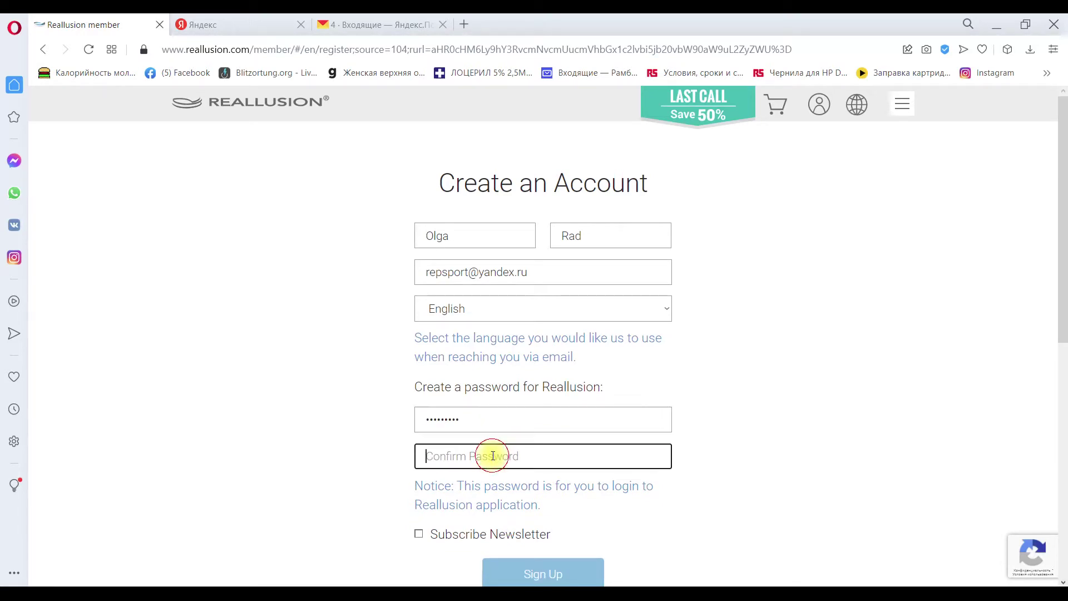
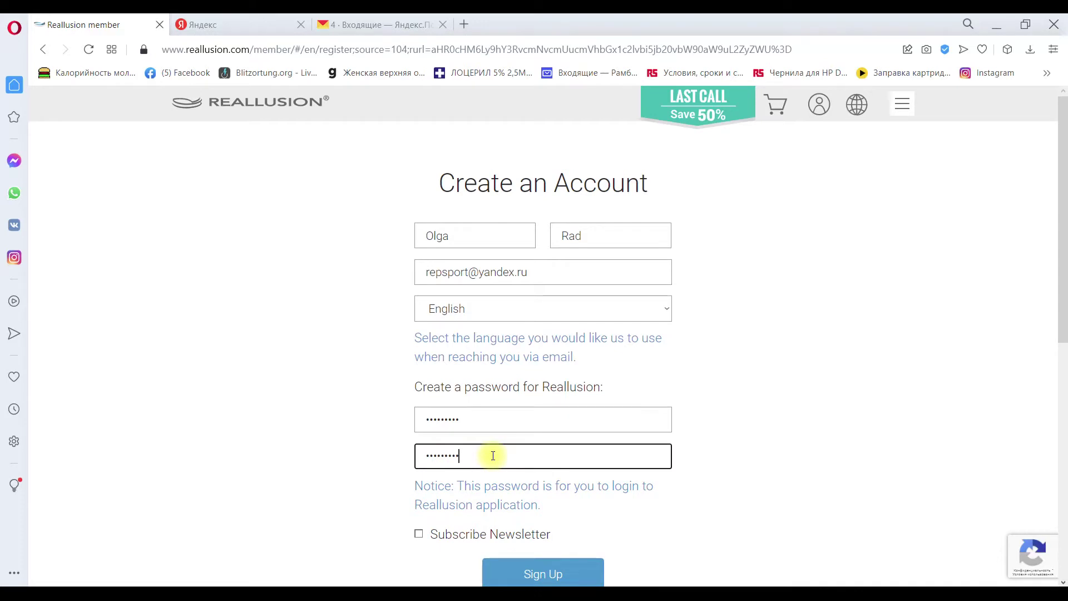
{"action": "scroll", "coordinate": [503, 452], "scroll_direction": "down", "scroll_amount": 3}
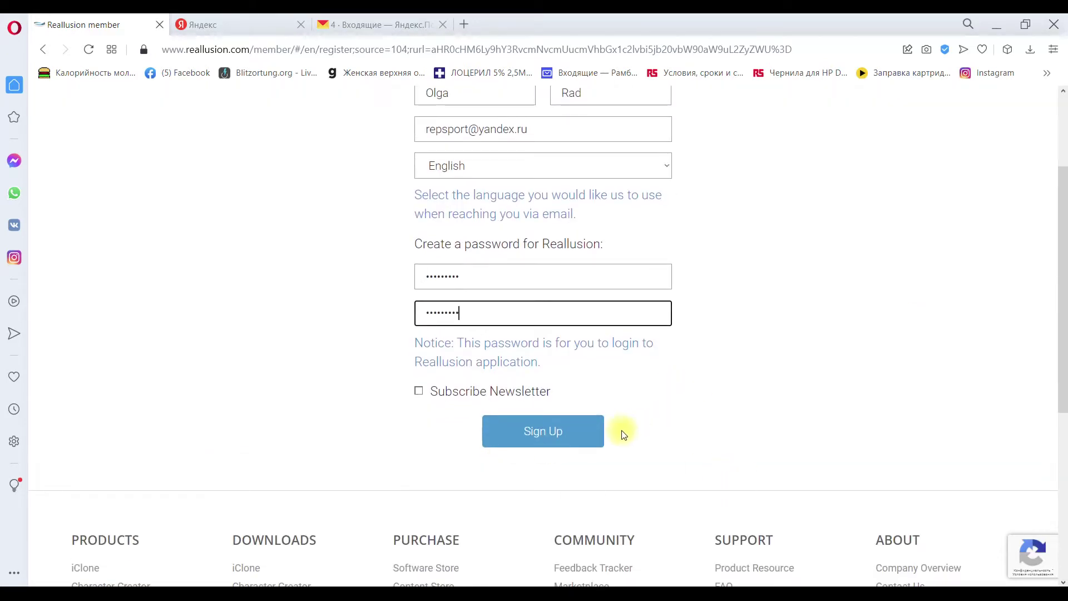
{"action": "left_click", "coordinate": [563, 436]}
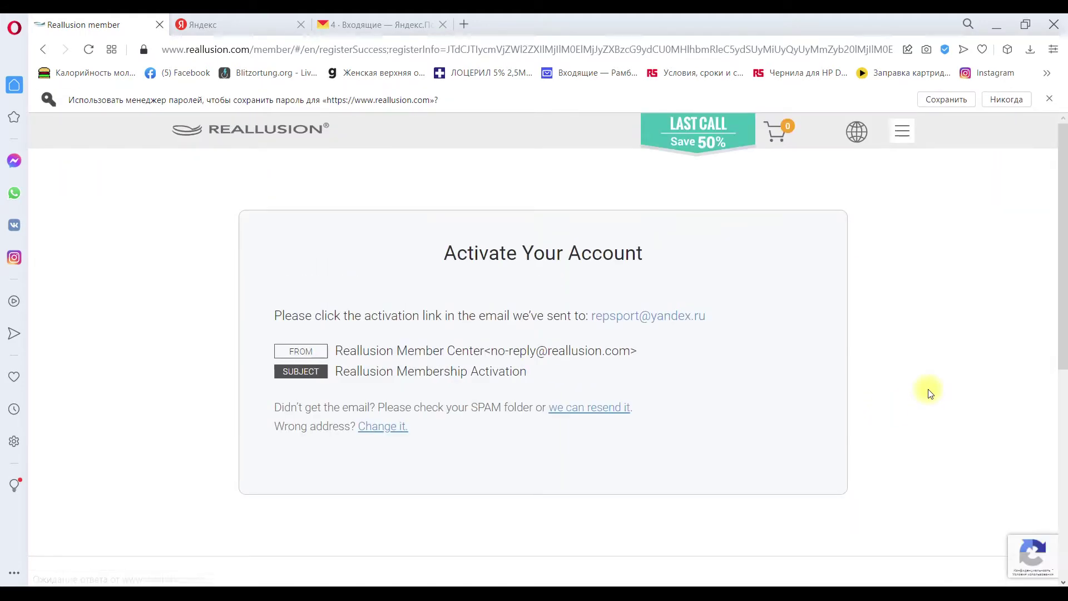
Refresh the Yandex inbox and complete registration via the Reallusion activation email link.
{"action": "left_click", "coordinate": [383, 24]}
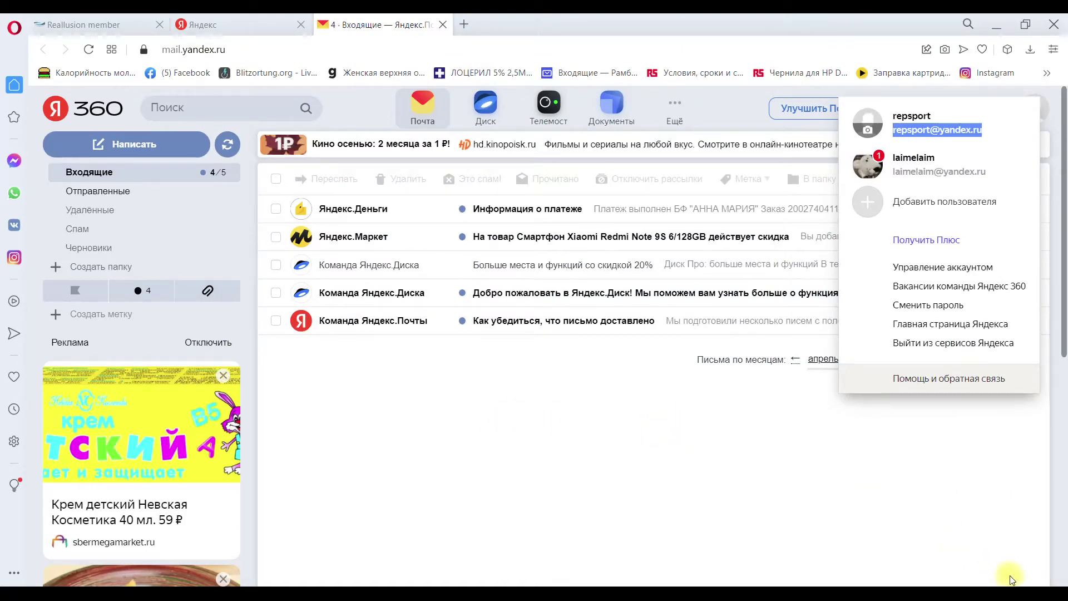
{"action": "left_click", "coordinate": [382, 211]}
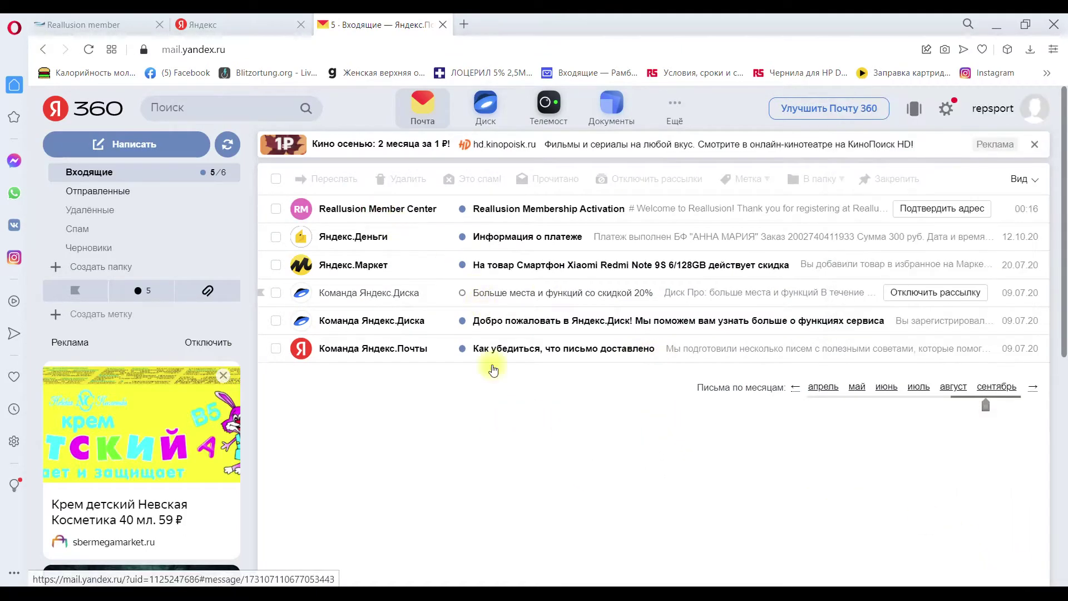
{"action": "scroll", "coordinate": [720, 421], "scroll_direction": "down", "scroll_amount": 3}
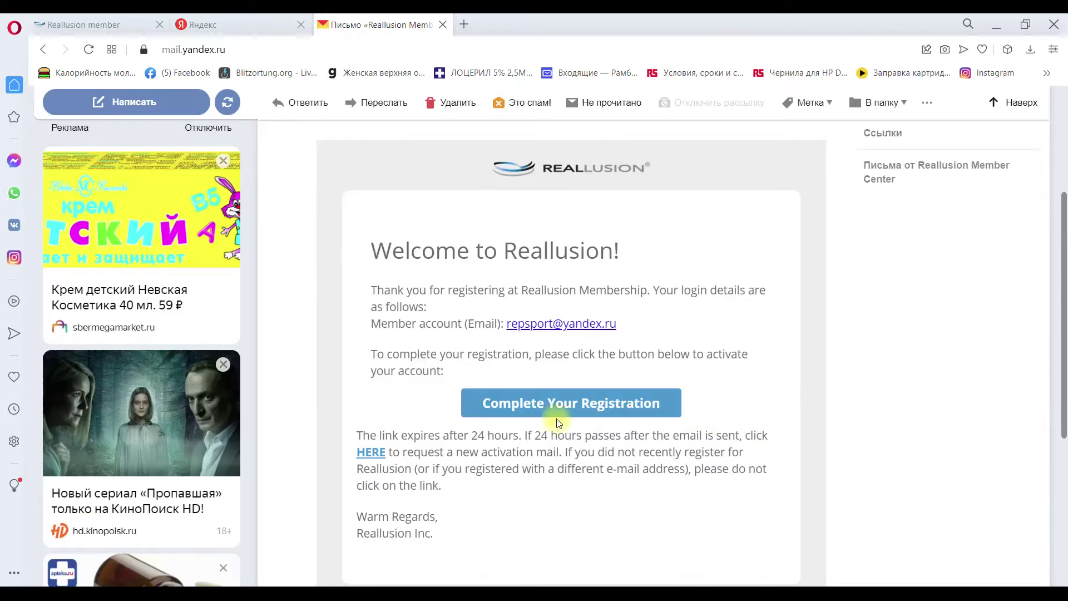
{"action": "left_click", "coordinate": [618, 405]}
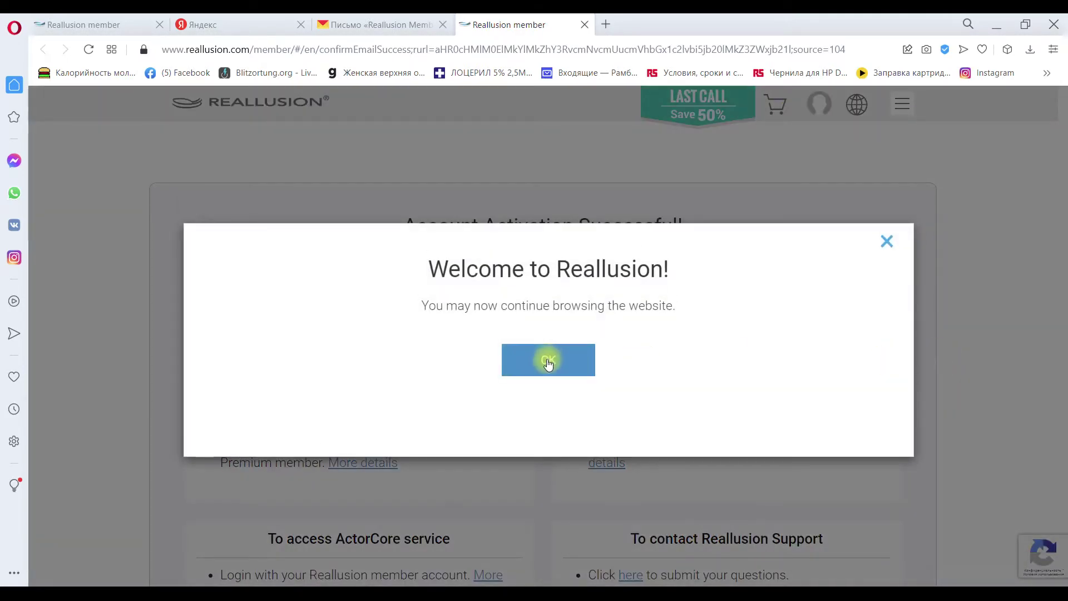
{"action": "left_click", "coordinate": [546, 358]}
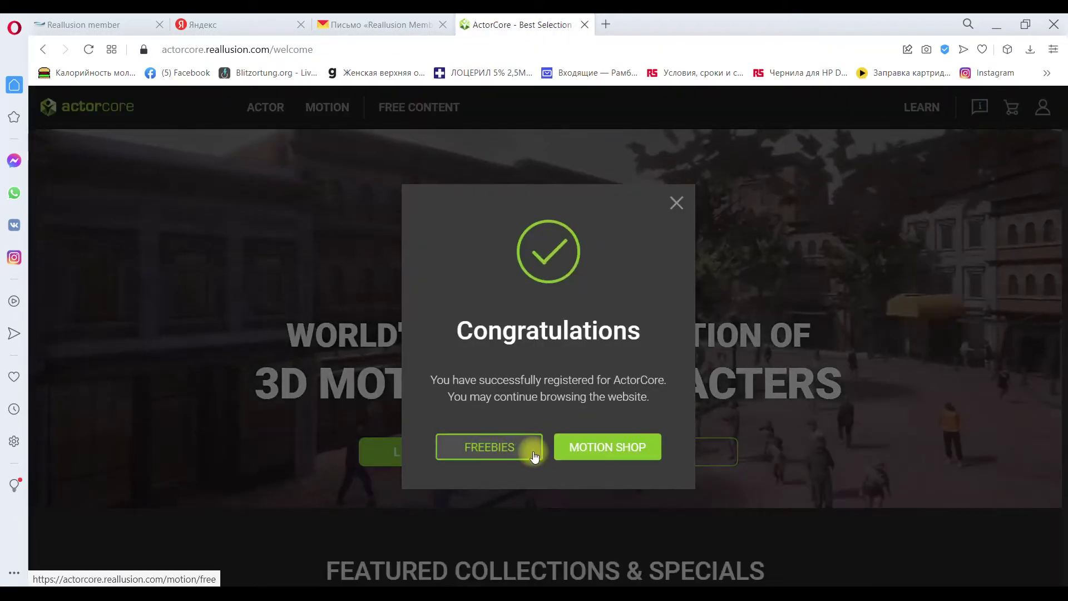
Open FREEBIES, filter the Actor catalogue to Free, and preview Party_F_0001.
{"action": "left_click", "coordinate": [492, 450]}
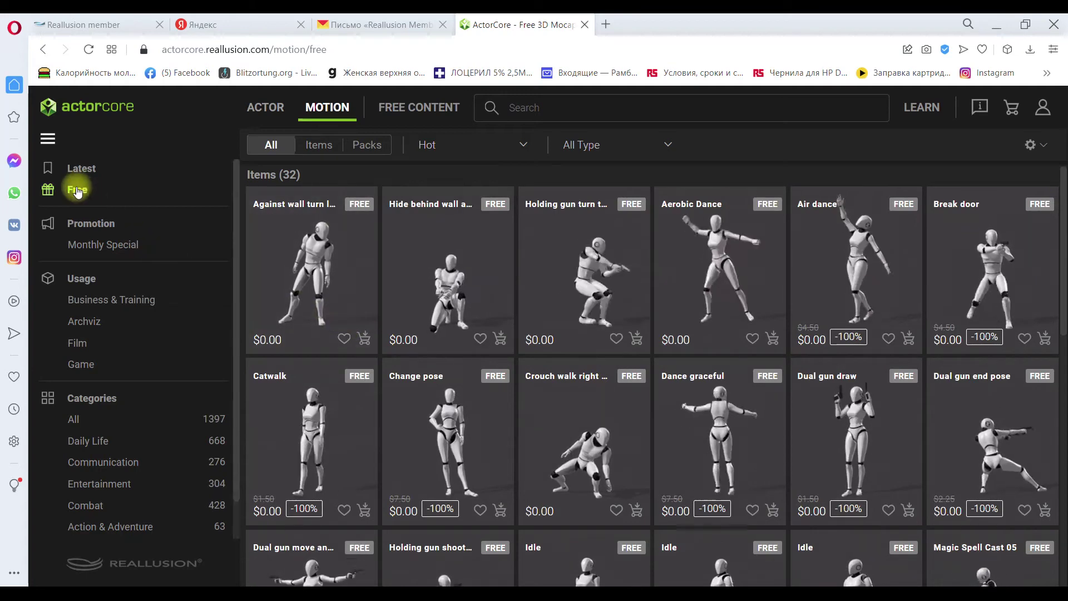
{"action": "left_click", "coordinate": [268, 111]}
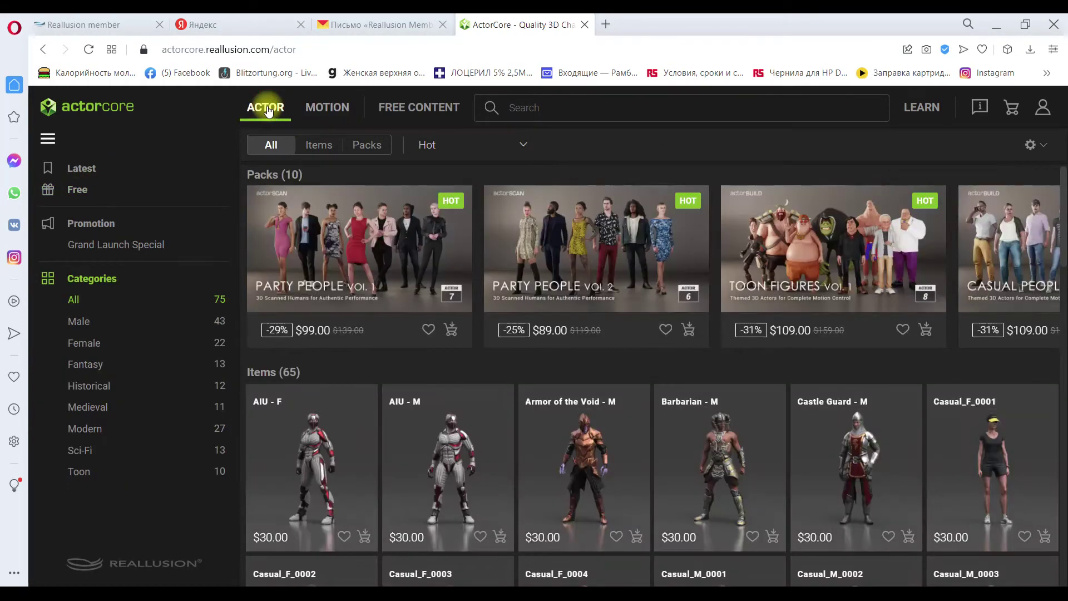
{"action": "left_click", "coordinate": [78, 191]}
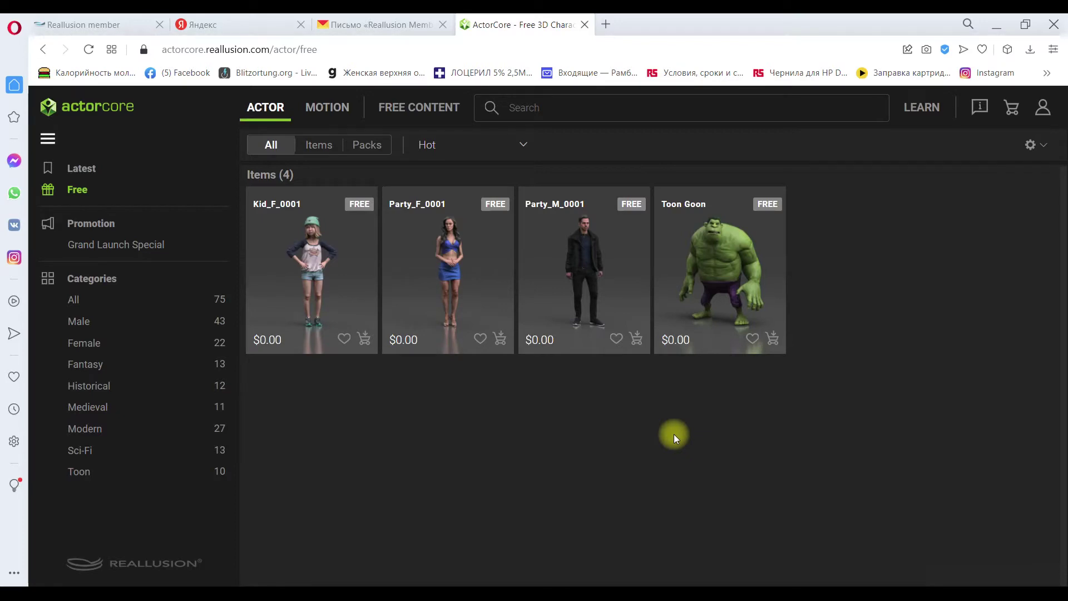
{"action": "left_click", "coordinate": [461, 280]}
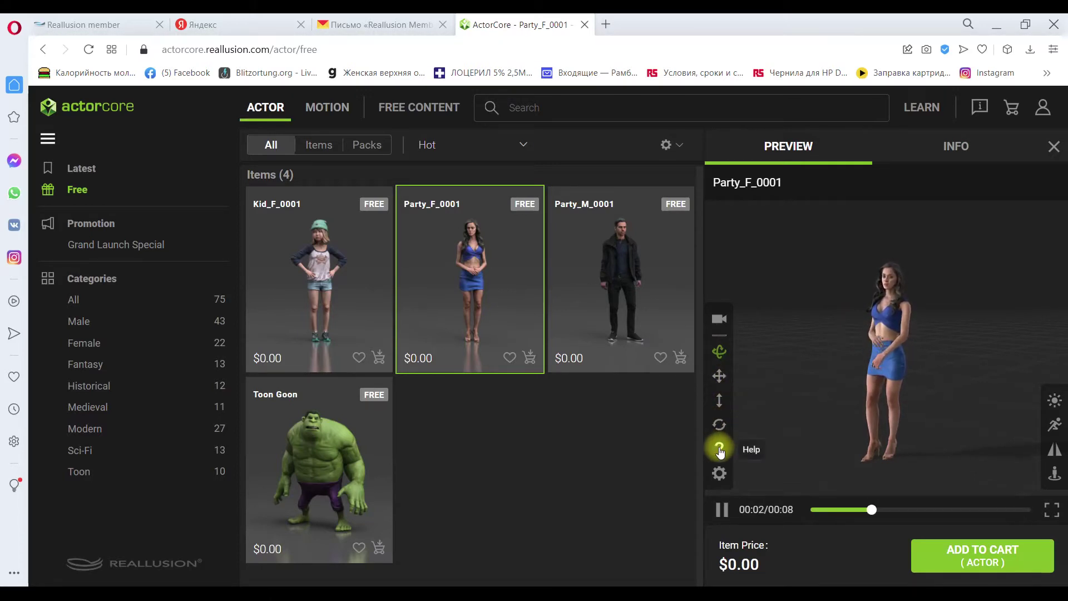
Preview Party_F_0001 under Sunlight lighting playing the Idle animation.
{"action": "left_click", "coordinate": [719, 473]}
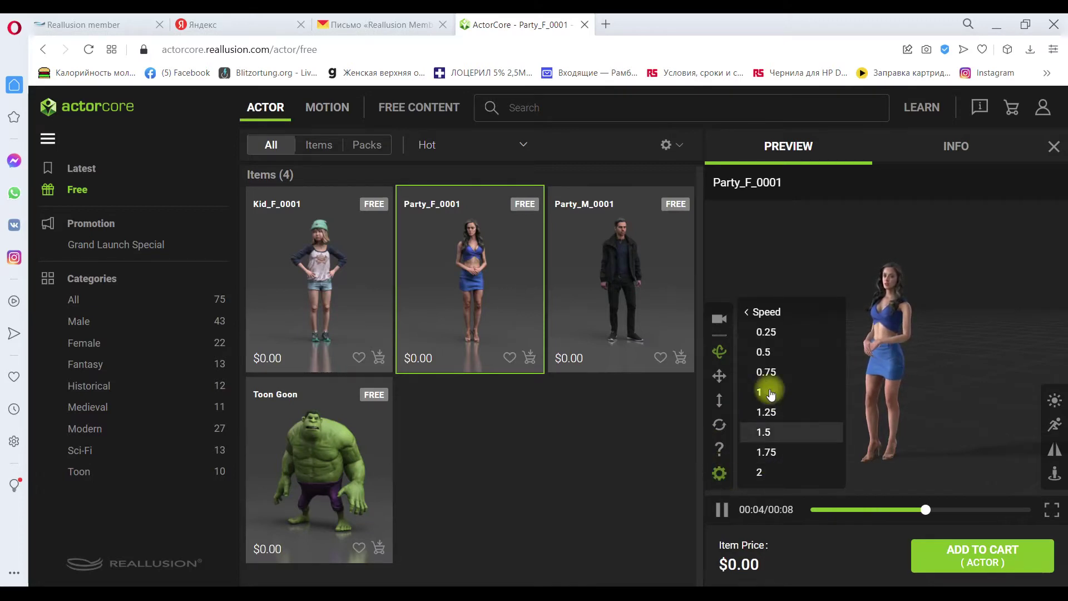
{"action": "left_click", "coordinate": [1056, 411]}
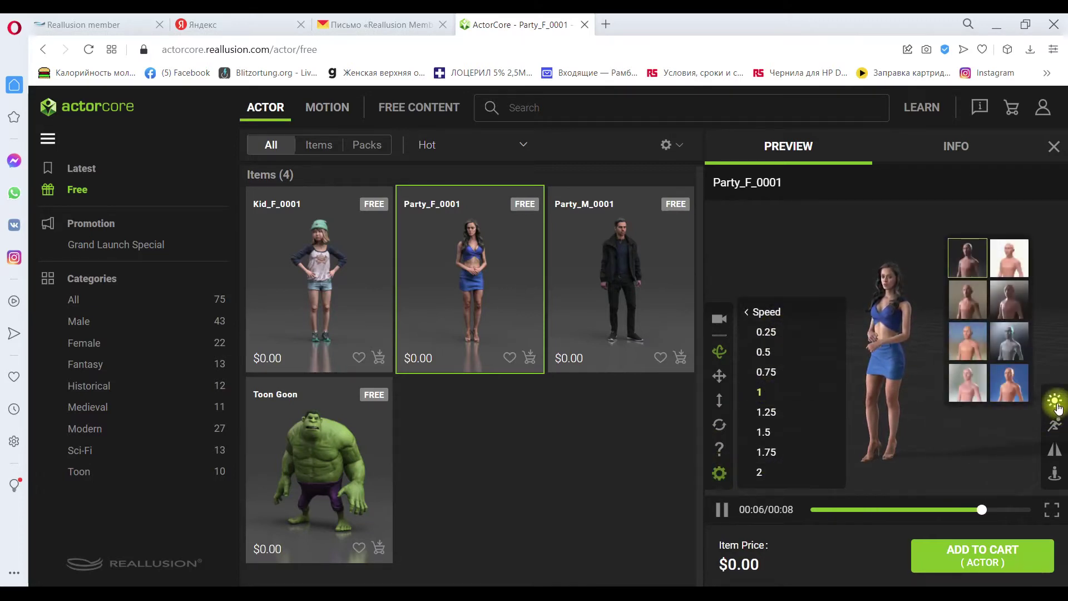
{"action": "left_click", "coordinate": [973, 349]}
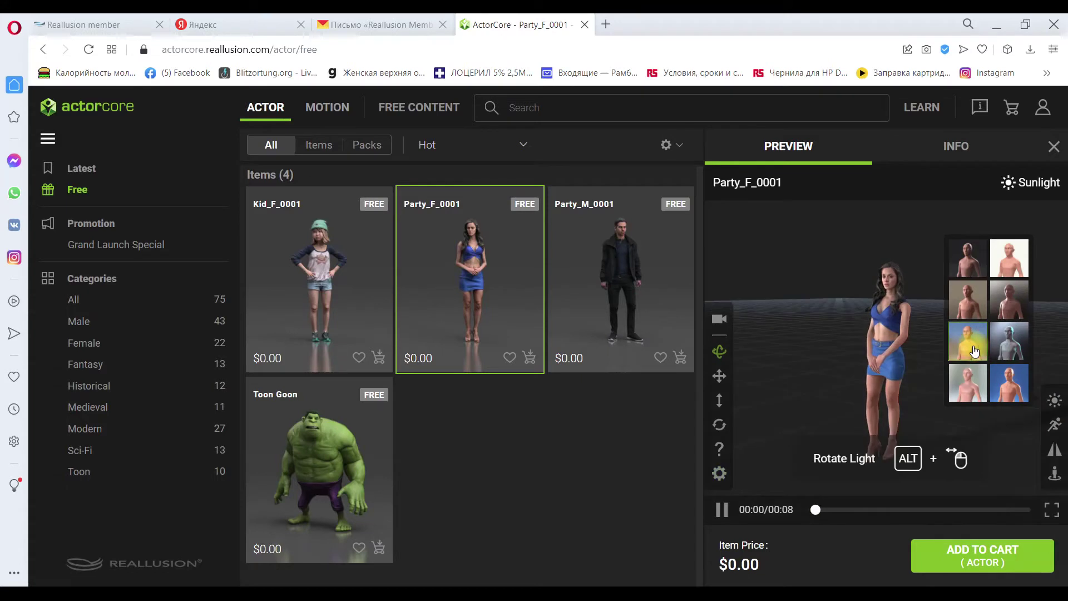
{"action": "left_click", "coordinate": [1057, 424]}
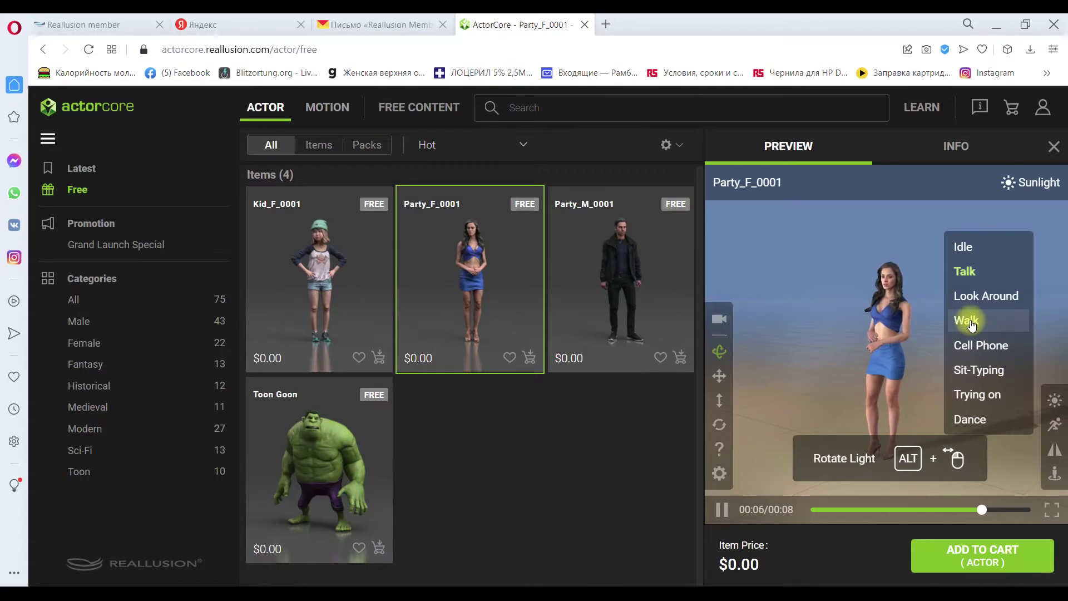
{"action": "left_click", "coordinate": [956, 248]}
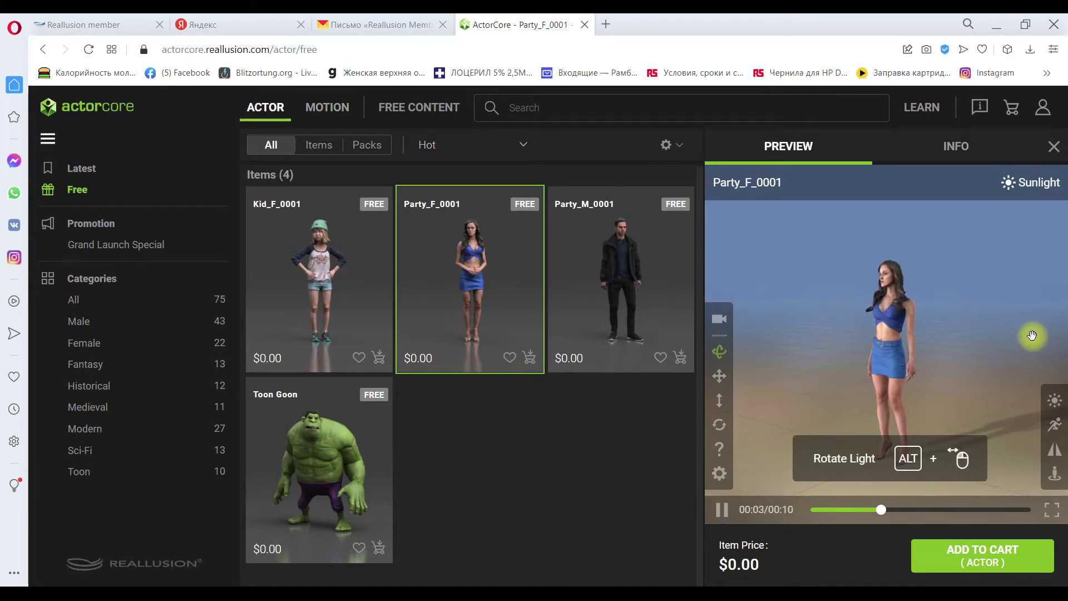
{"action": "mouse_move", "coordinate": [1055, 450]}
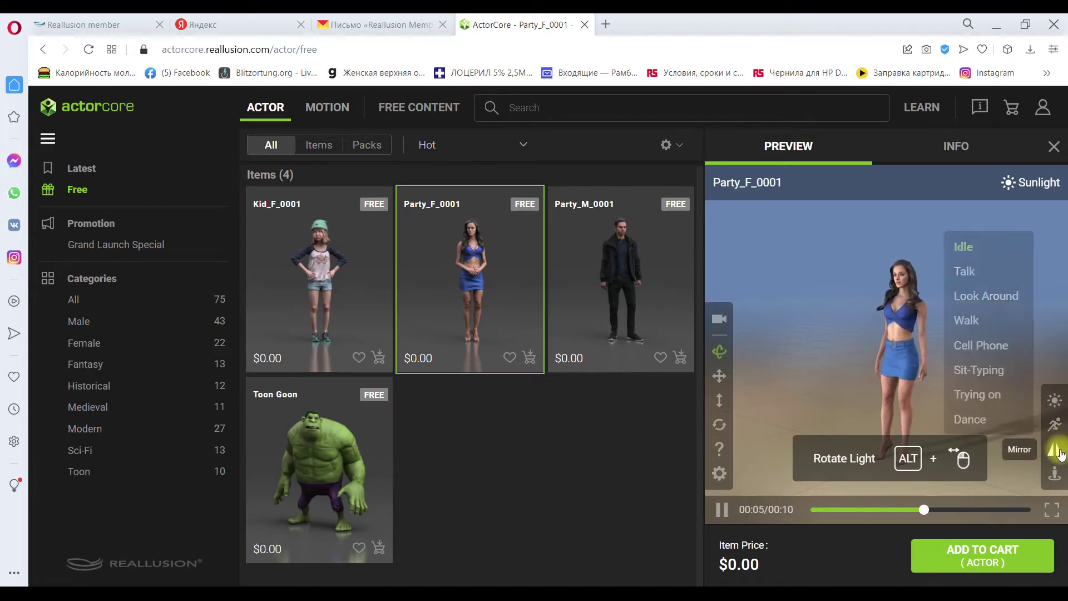
Mirror the actor in the preview and add Party_F_0001 to the cart.
{"action": "left_click", "coordinate": [1057, 454]}
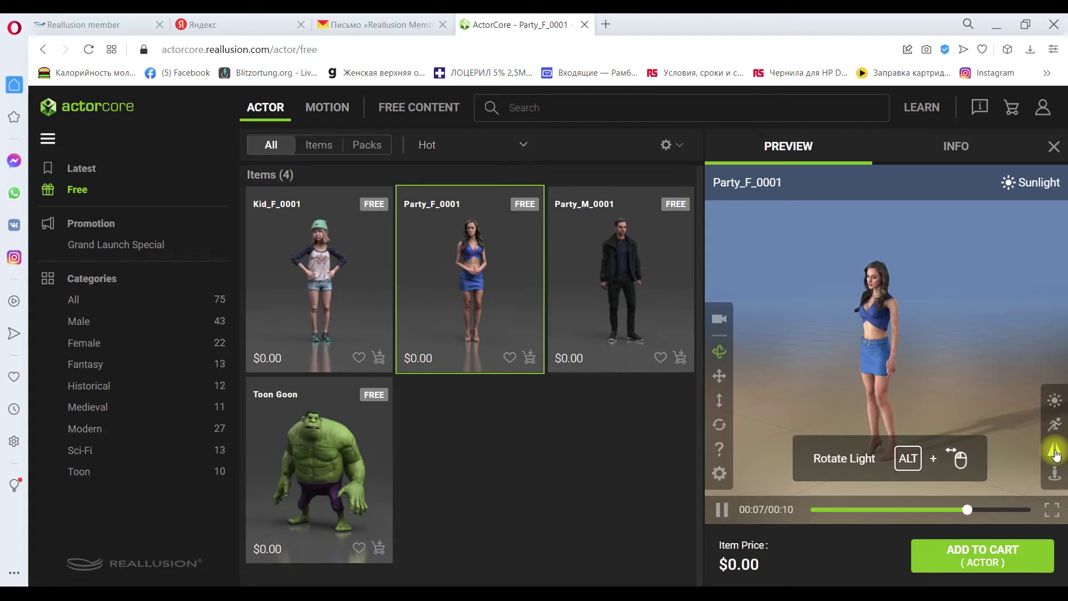
{"action": "left_click", "coordinate": [1056, 478]}
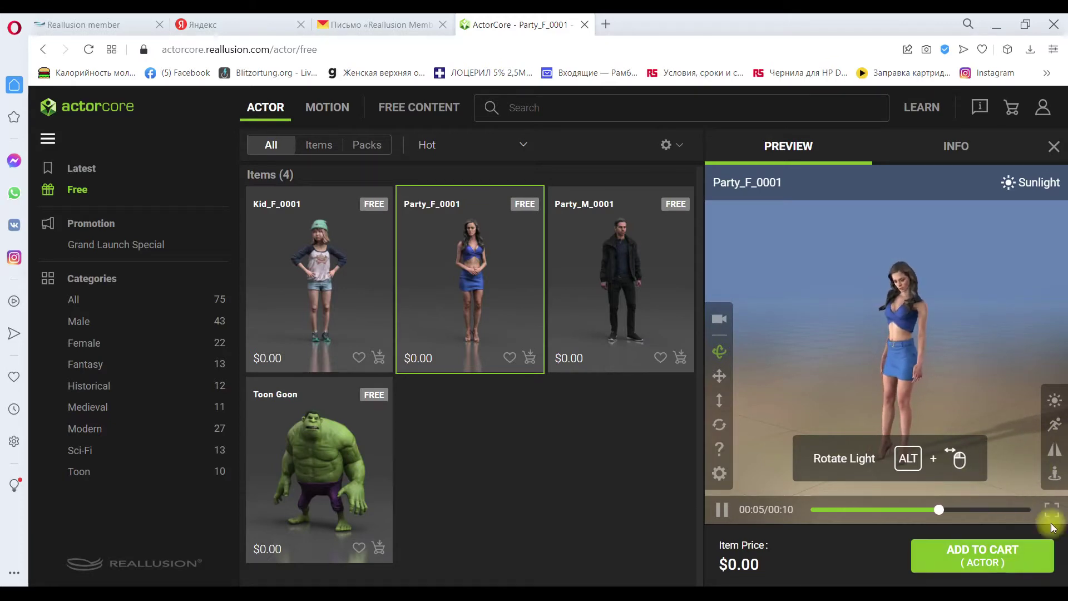
{"action": "left_click", "coordinate": [1016, 555]}
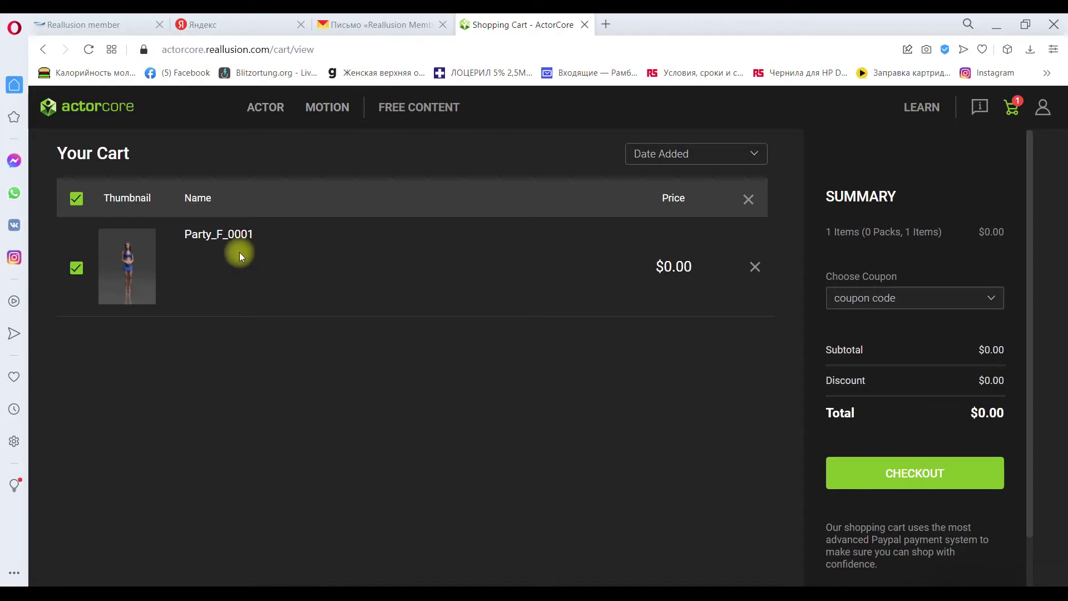
Check out the free $0.00 order without applying any coupon.
{"action": "left_click", "coordinate": [947, 300]}
{"action": "left_click", "coordinate": [1030, 310]}
{"action": "left_click", "coordinate": [945, 474]}
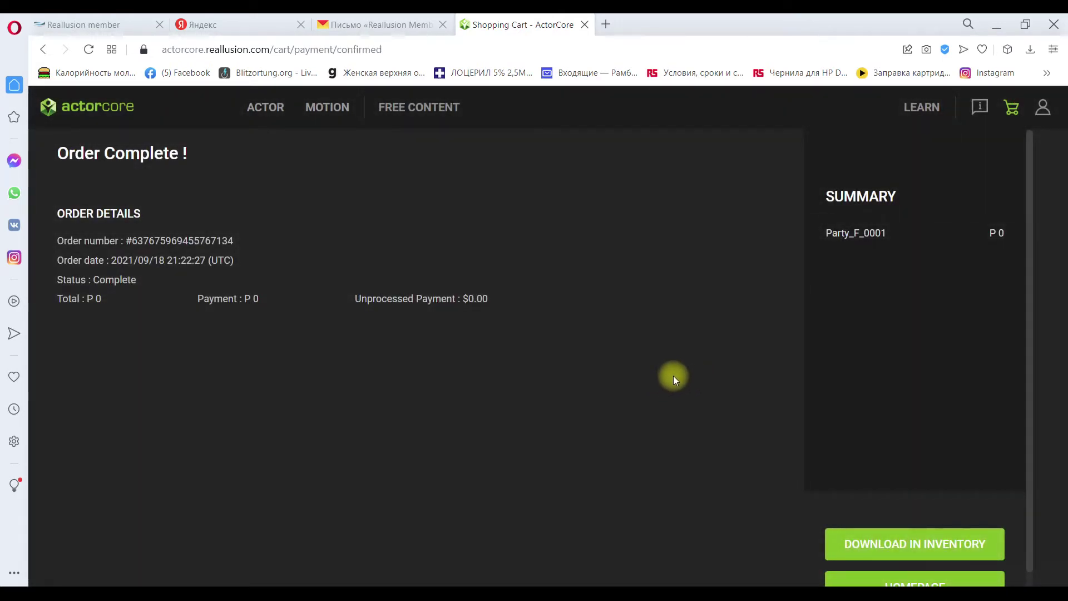
Go to the Inventory and select the Party_F_0001 actor.
{"action": "scroll", "coordinate": [980, 429], "scroll_direction": "down", "scroll_amount": 1}
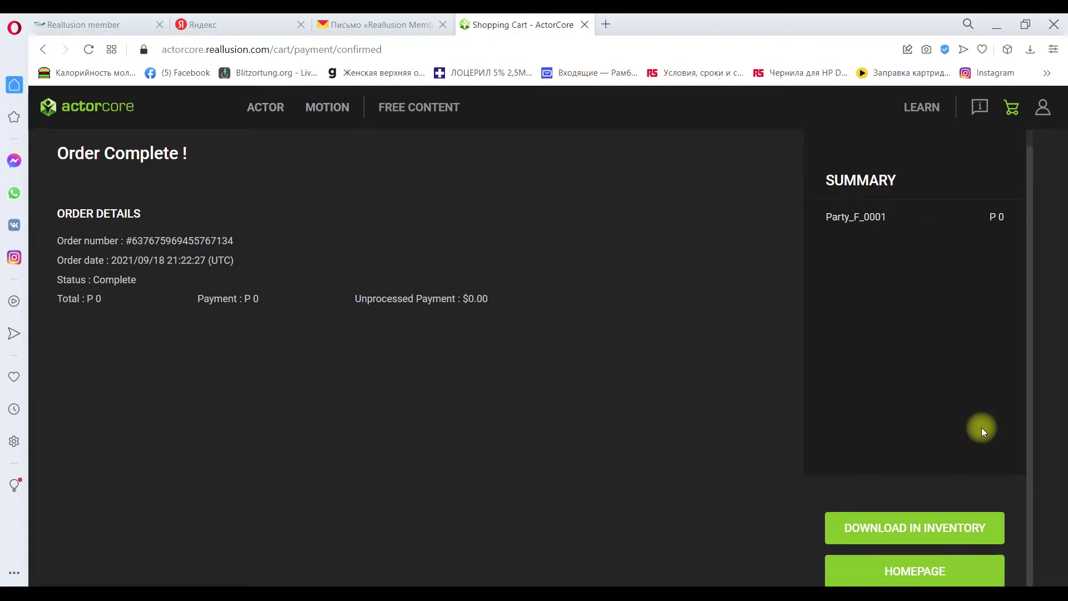
{"action": "left_click", "coordinate": [897, 529]}
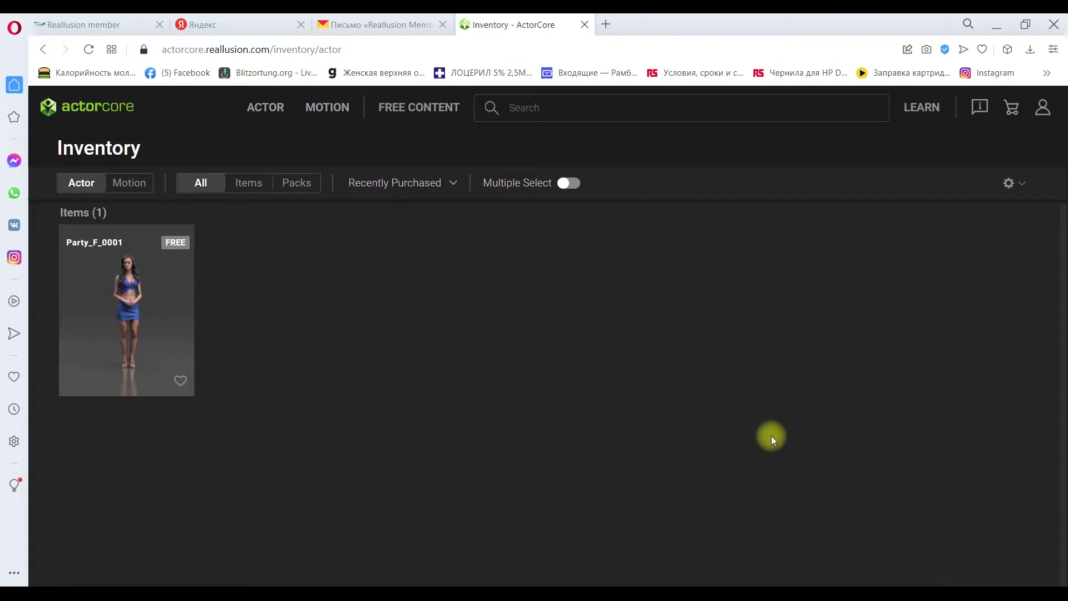
{"action": "left_click", "coordinate": [155, 327]}
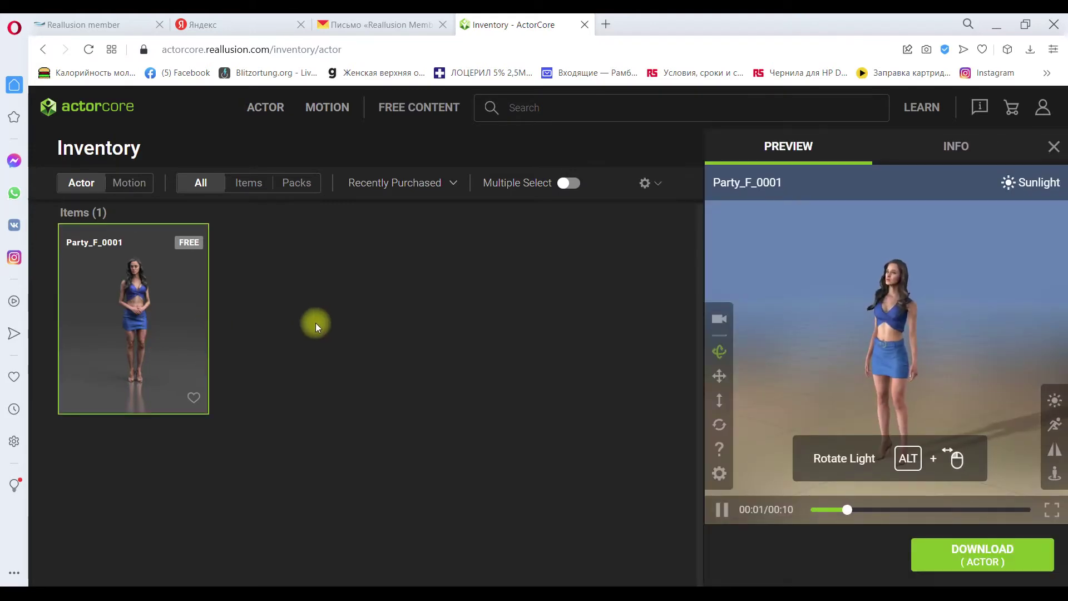
Download Party_F_0001 for Cinema 4D(R19) at Original texture size, then show the zip in its folder.
{"action": "left_click", "coordinate": [972, 553]}
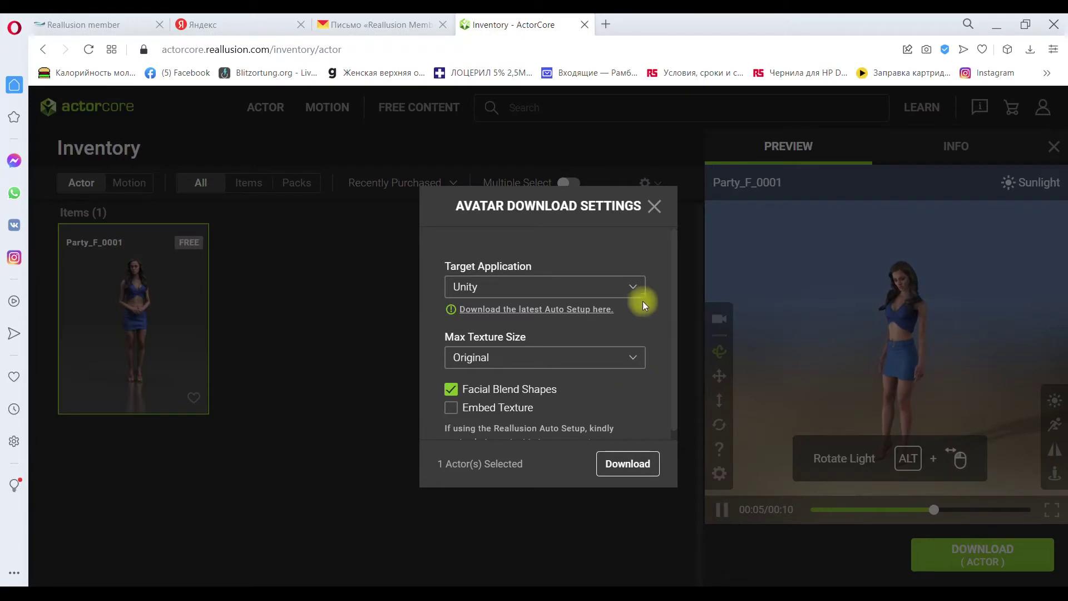
{"action": "left_click", "coordinate": [637, 288]}
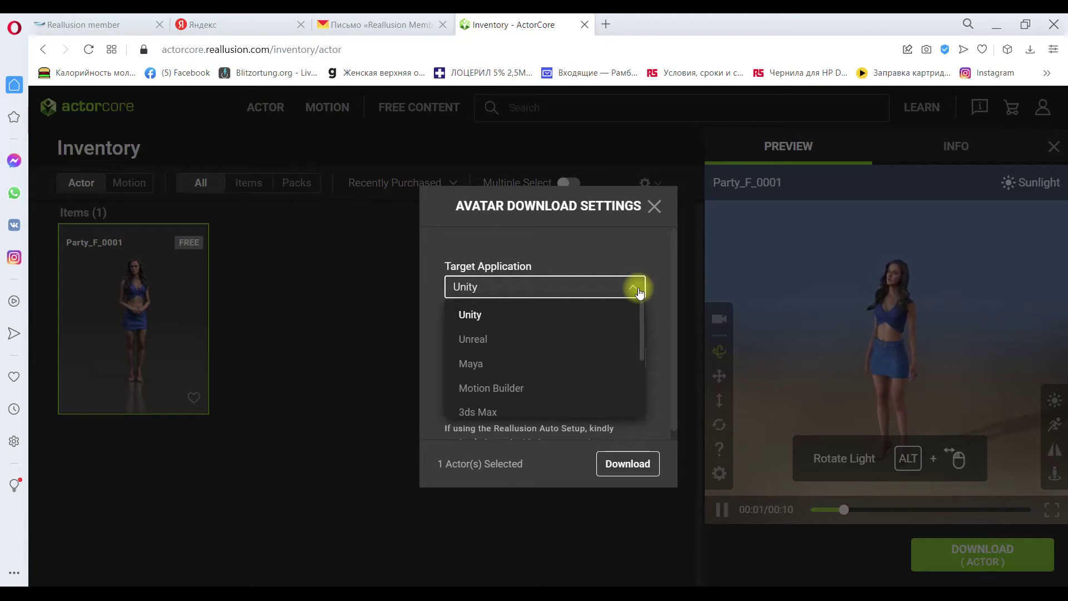
{"action": "left_click_drag", "start_coordinate": [643, 336], "coordinate": [644, 398]}
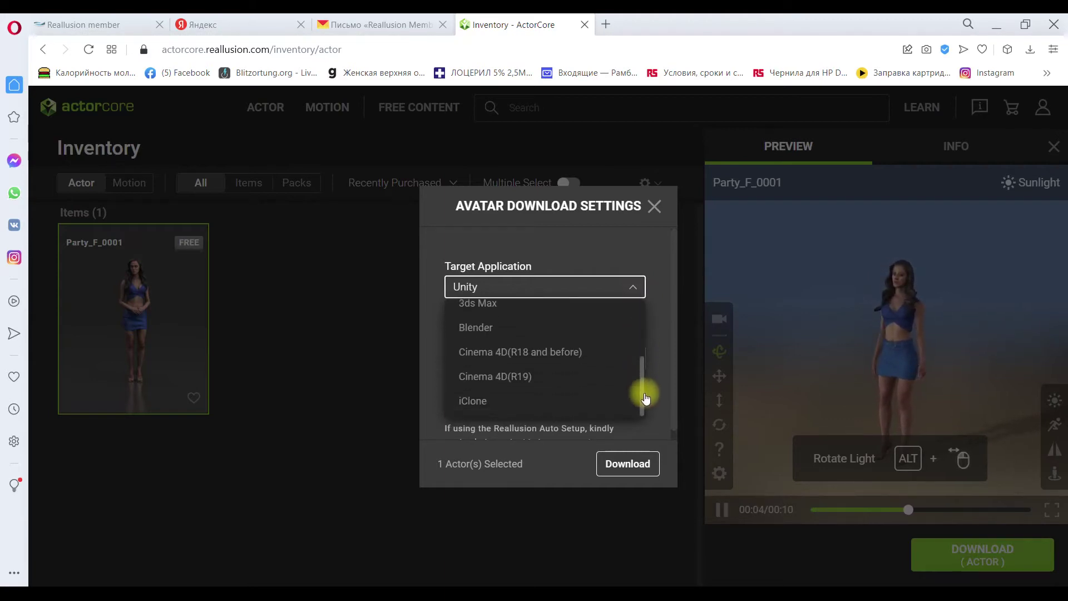
{"action": "left_click", "coordinate": [525, 378]}
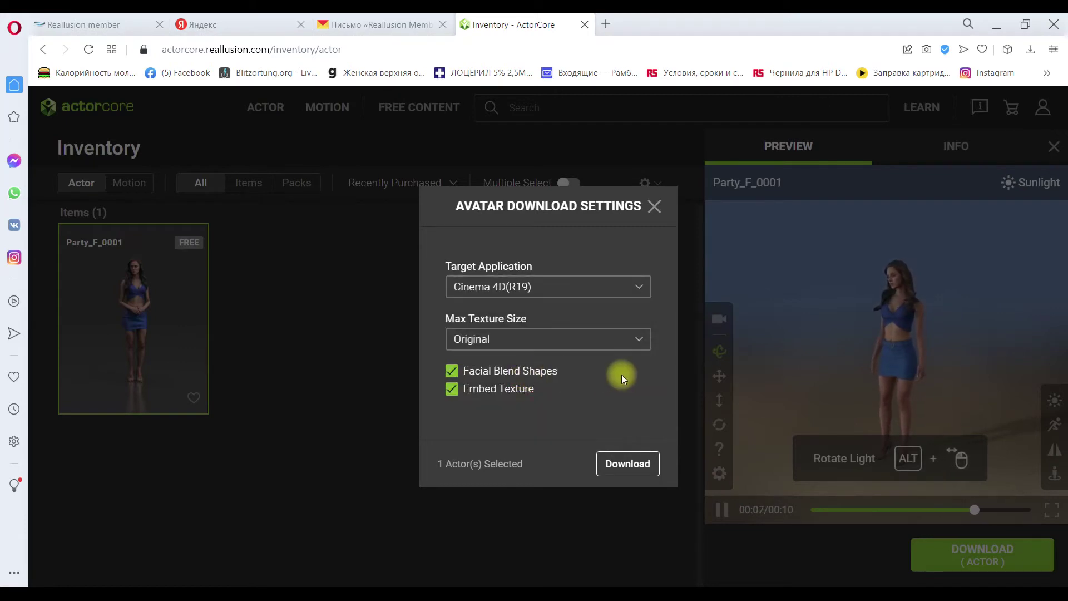
{"action": "left_click", "coordinate": [639, 286]}
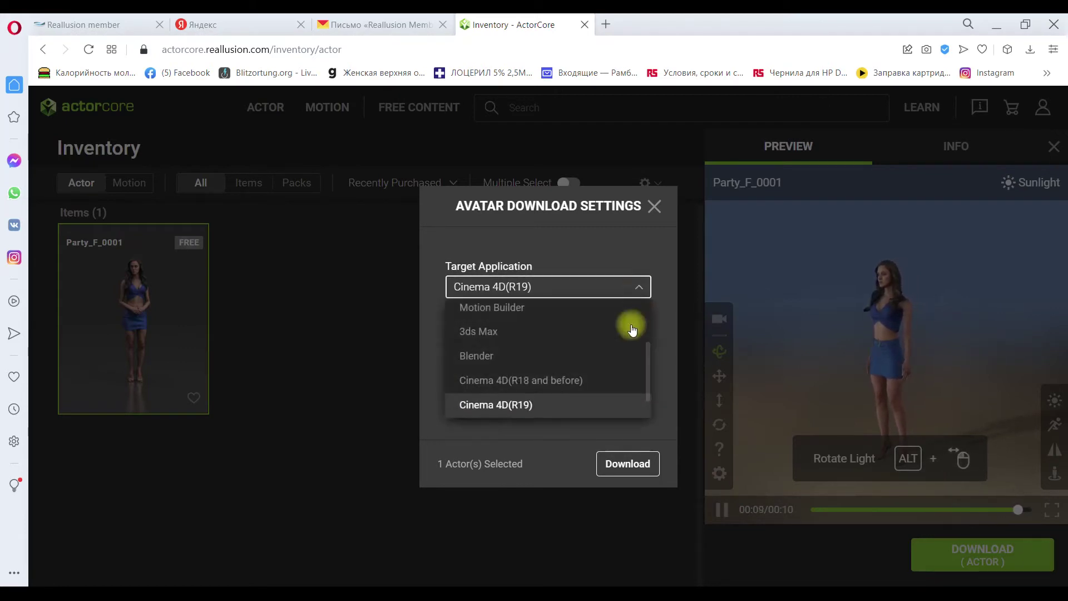
{"action": "left_click", "coordinate": [604, 405]}
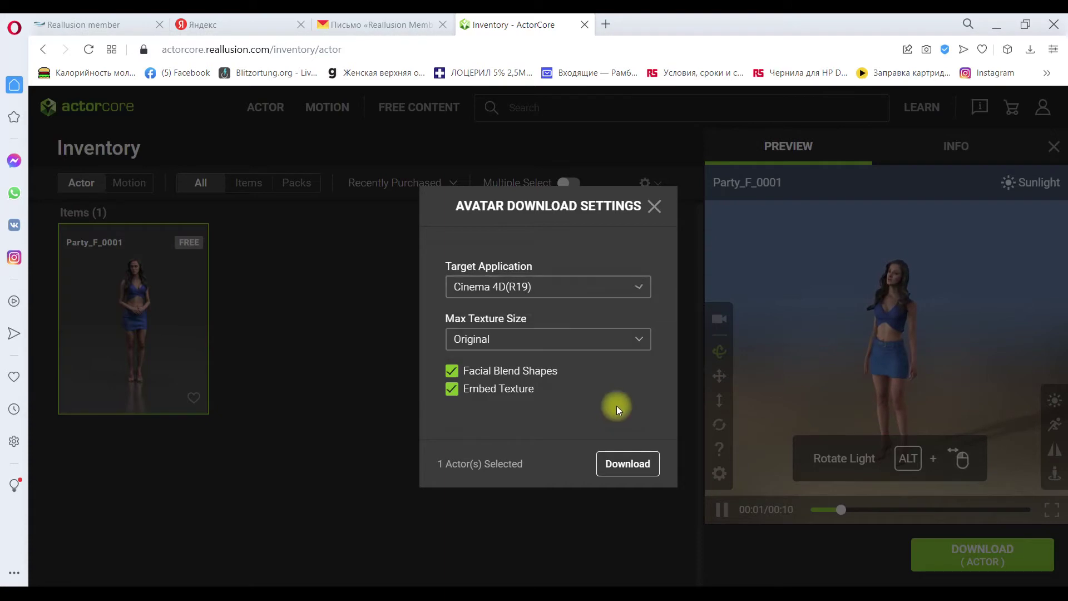
{"action": "left_click", "coordinate": [645, 343]}
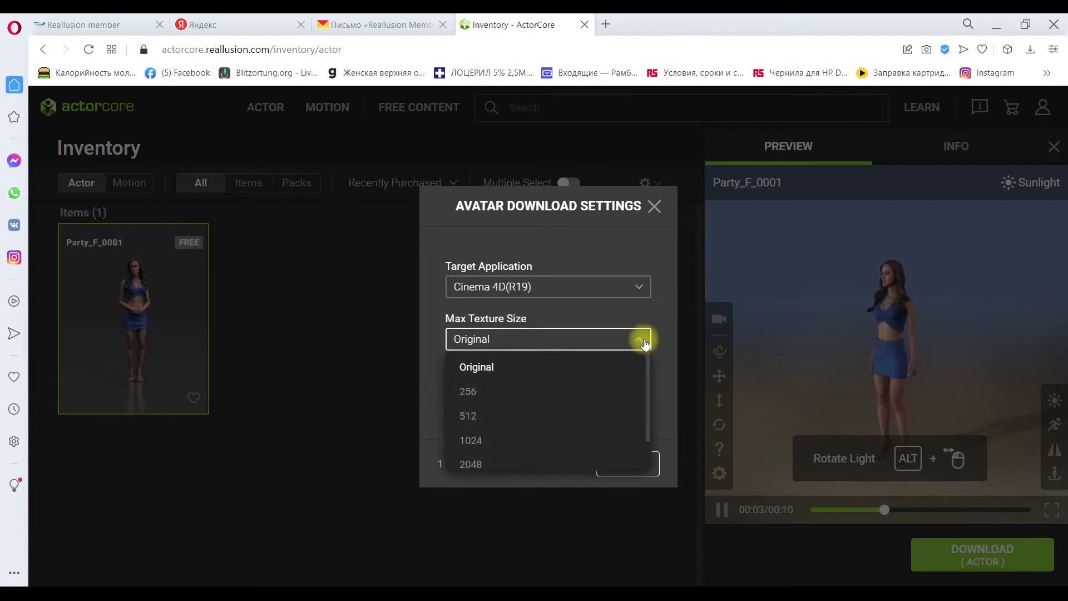
{"action": "left_click", "coordinate": [669, 345]}
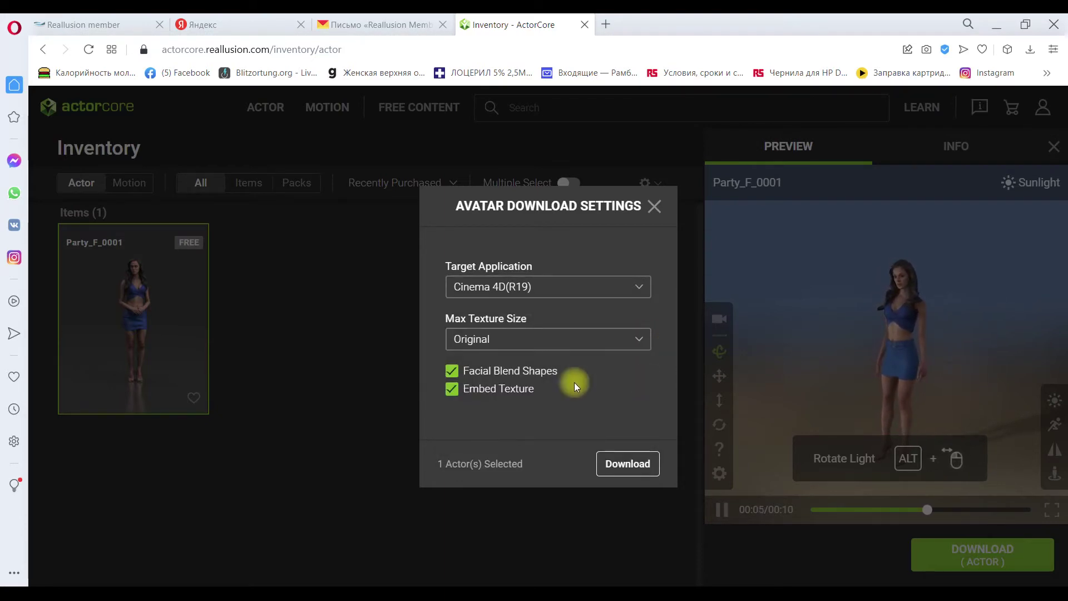
{"action": "left_click", "coordinate": [619, 464]}
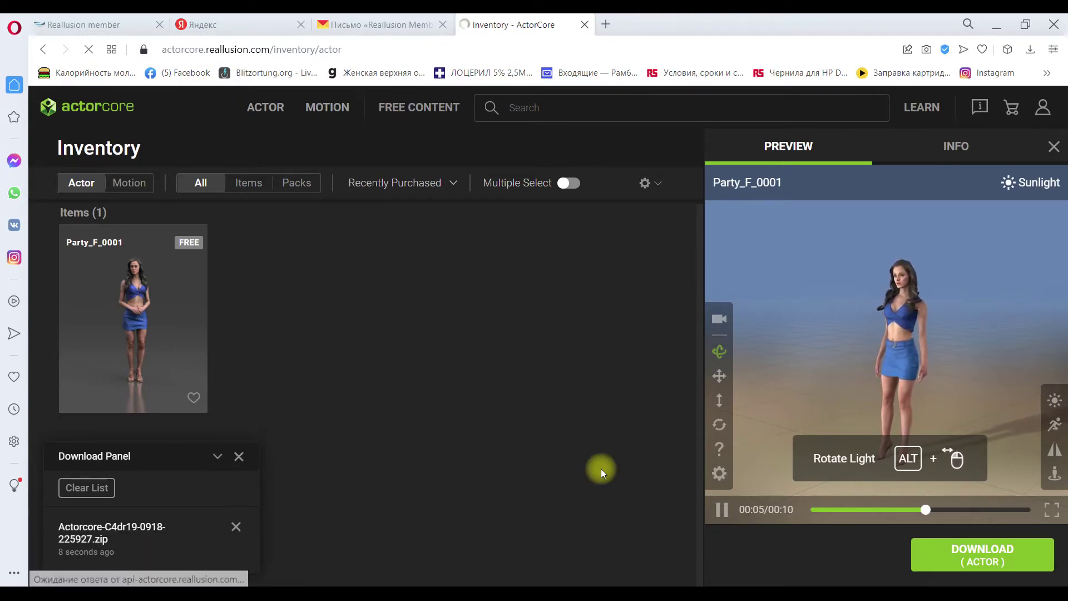
{"action": "left_click", "coordinate": [139, 541]}
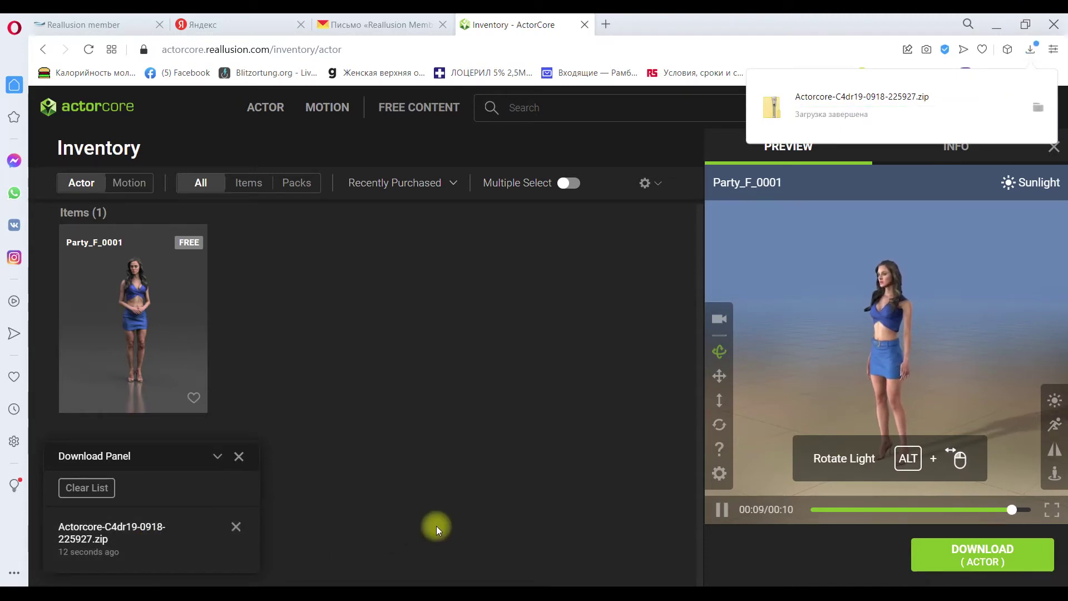
{"action": "left_click", "coordinate": [1038, 113]}
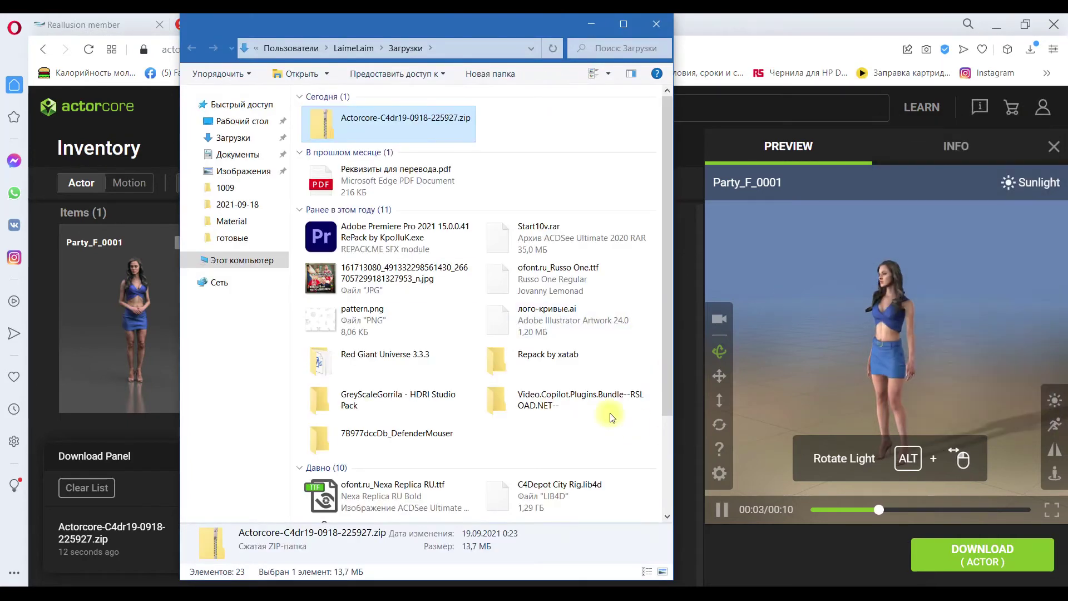
Move the downloaded actor zip into the Material folder.
{"action": "right_click", "coordinate": [422, 118]}
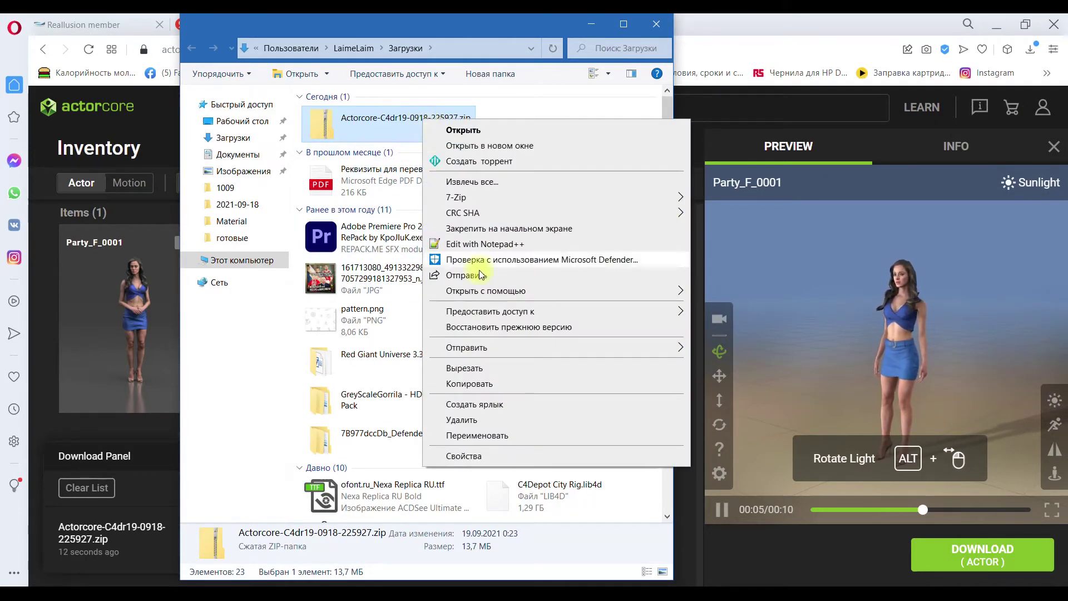
{"action": "left_click", "coordinate": [473, 370]}
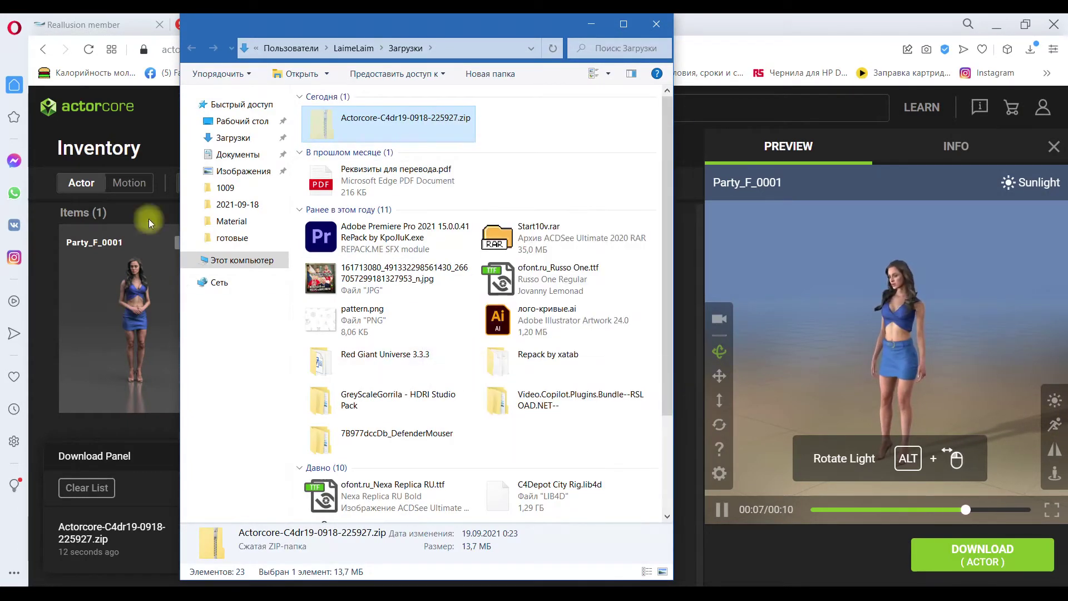
{"action": "left_click", "coordinate": [232, 225]}
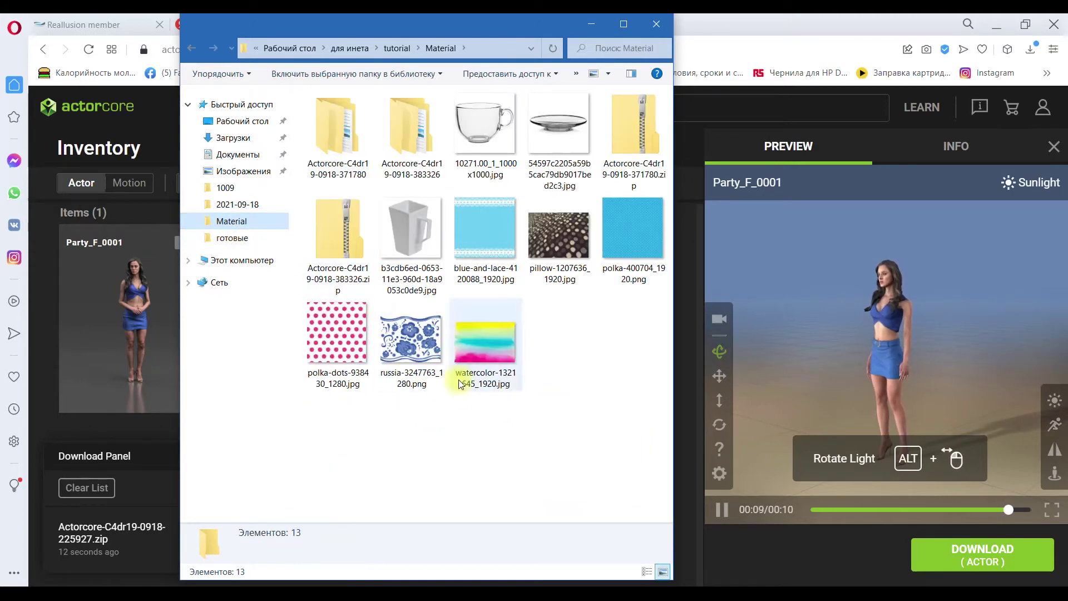
{"action": "right_click", "coordinate": [442, 434]}
{"action": "left_click", "coordinate": [473, 349]}
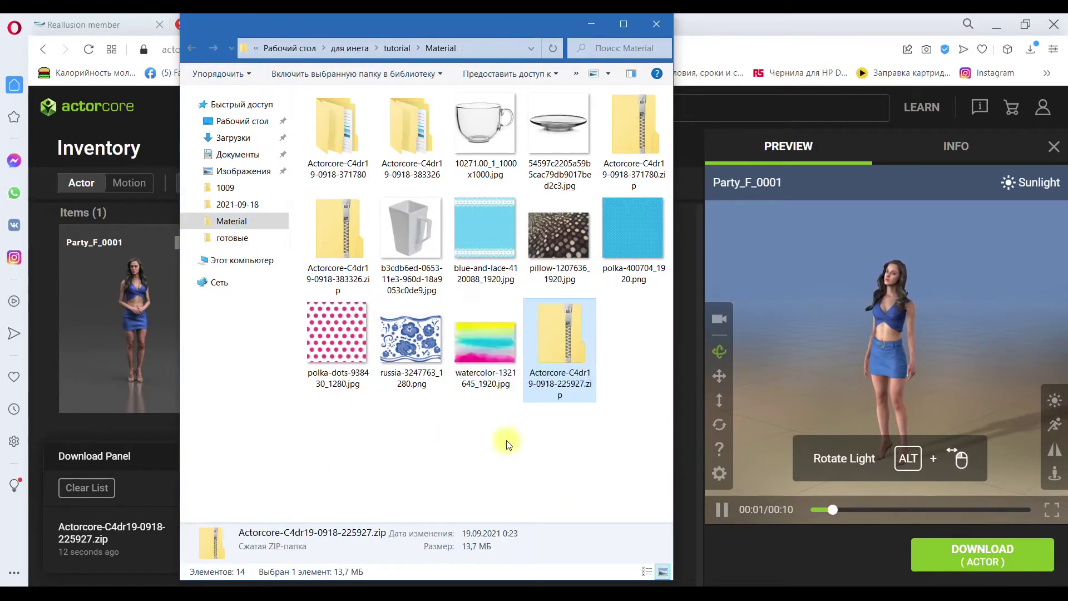
Delete the older Actorcore folders and zips from the Material folder.
{"action": "right_click", "coordinate": [549, 361]}
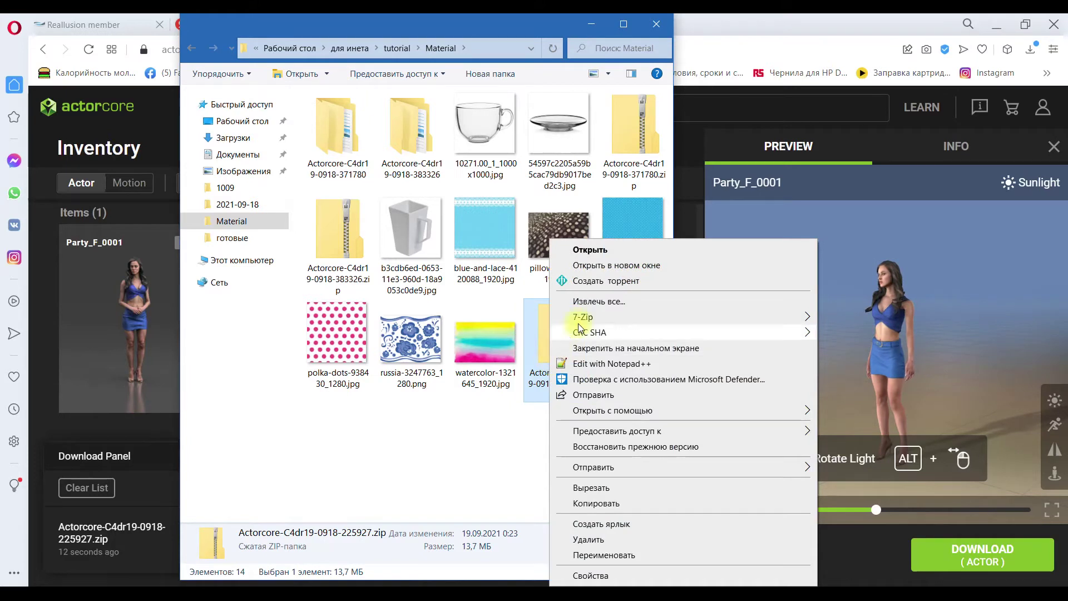
{"action": "left_click", "coordinate": [350, 149]}
{"action": "left_click", "coordinate": [412, 134]}
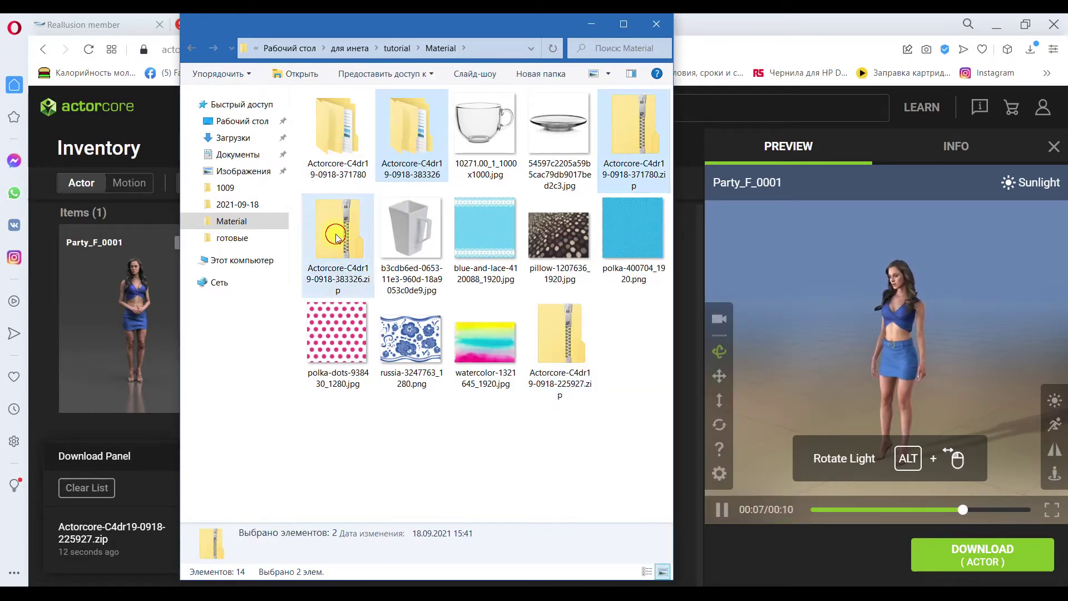
{"action": "key", "text": "Delete"}
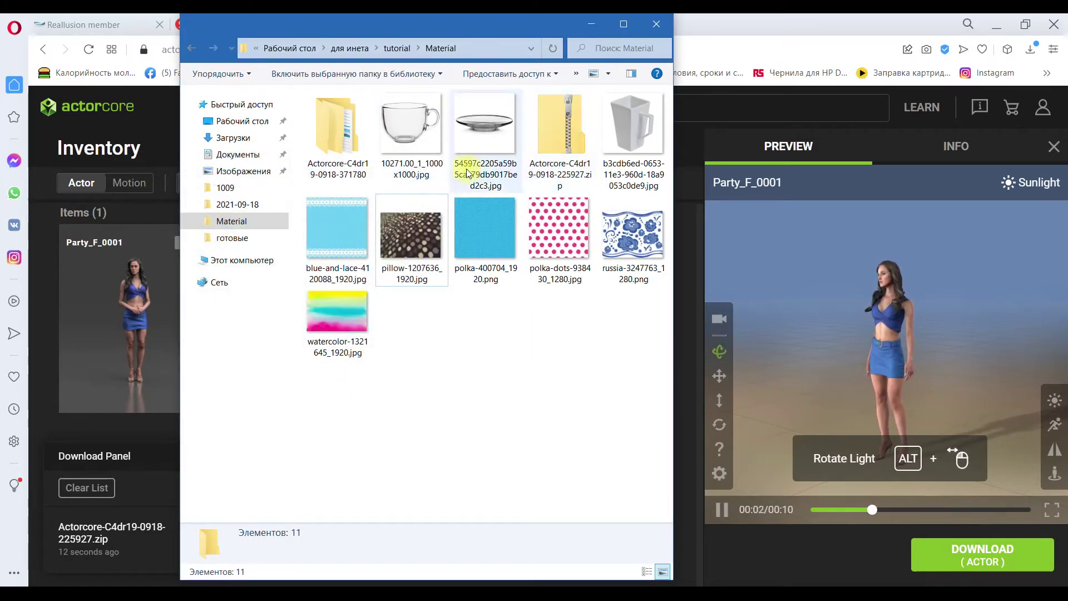
{"action": "right_click", "coordinate": [353, 159]}
{"action": "left_click", "coordinate": [382, 437]}
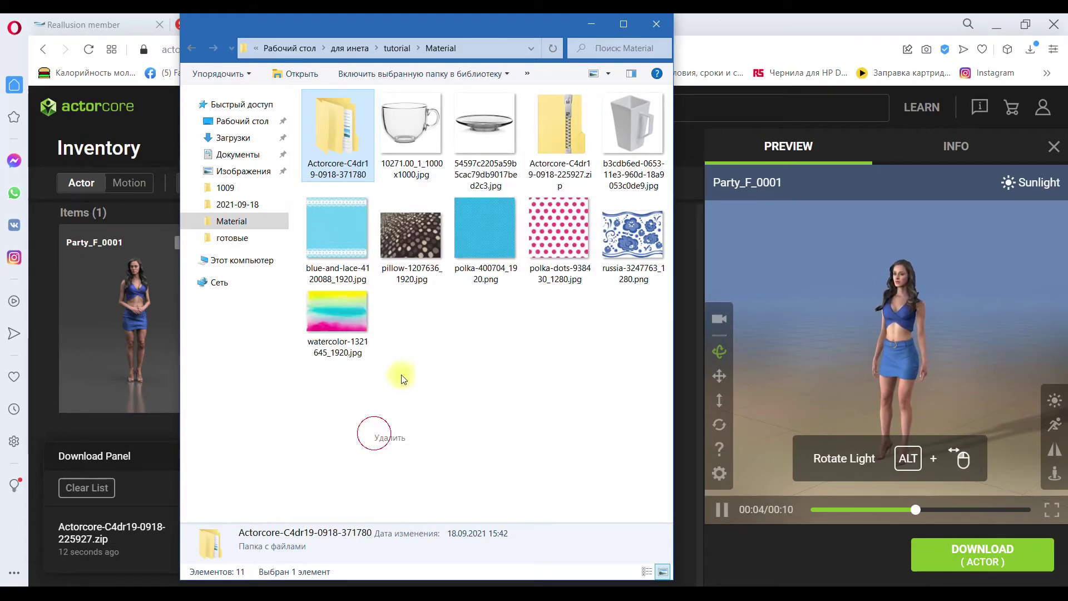
{"action": "right_click", "coordinate": [488, 134]}
{"action": "mouse_move", "coordinate": [520, 208]}
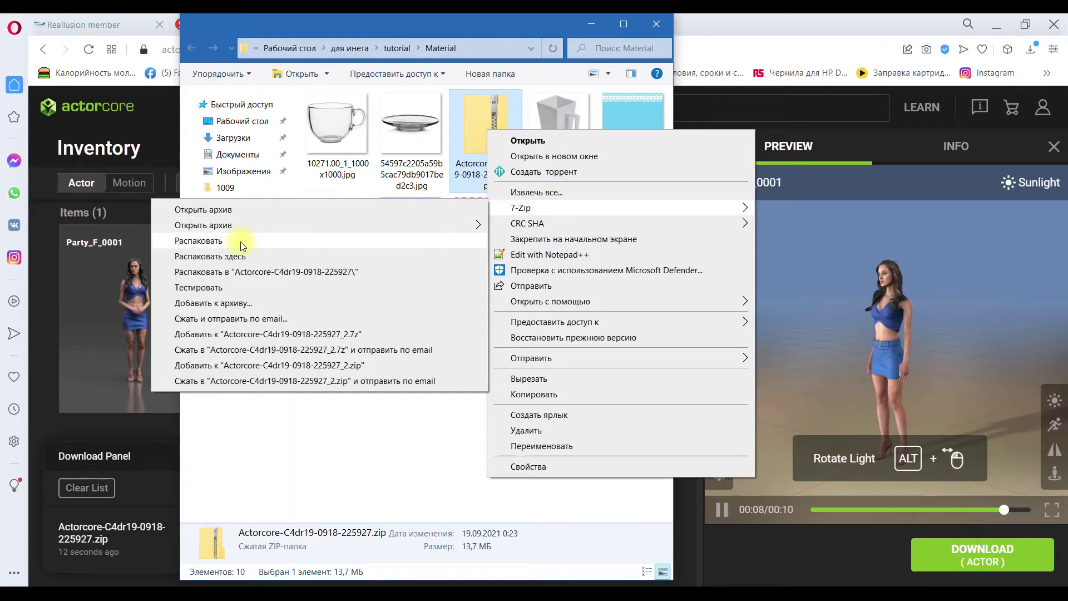
Extract the zip with 7-Zip and confirm party-f-0001 holds party-f-0001.fbx and textures.
{"action": "left_click", "coordinate": [241, 241]}
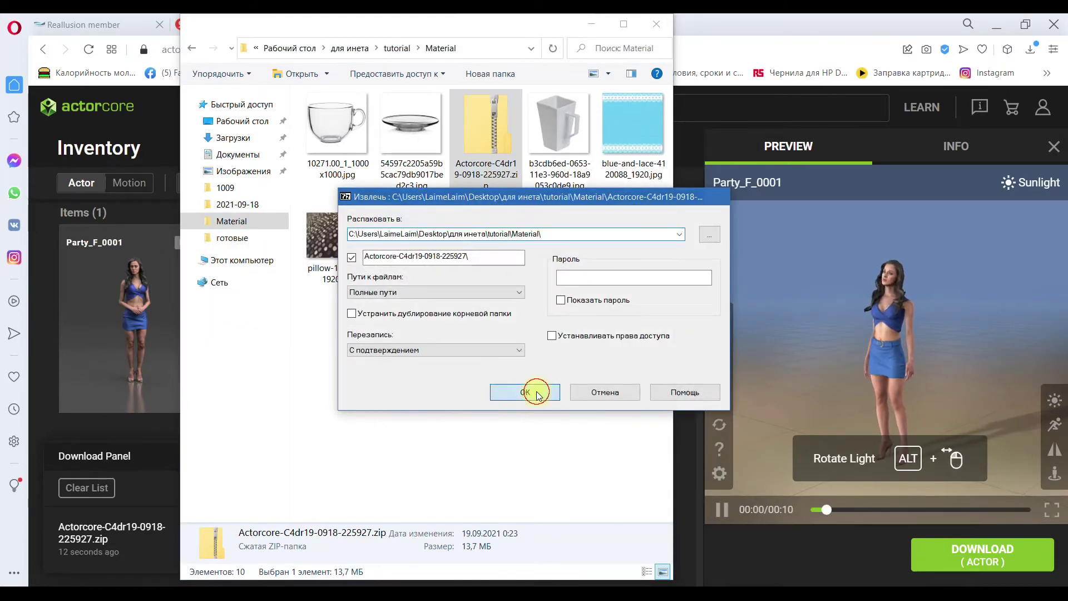
{"action": "left_click", "coordinate": [538, 395]}
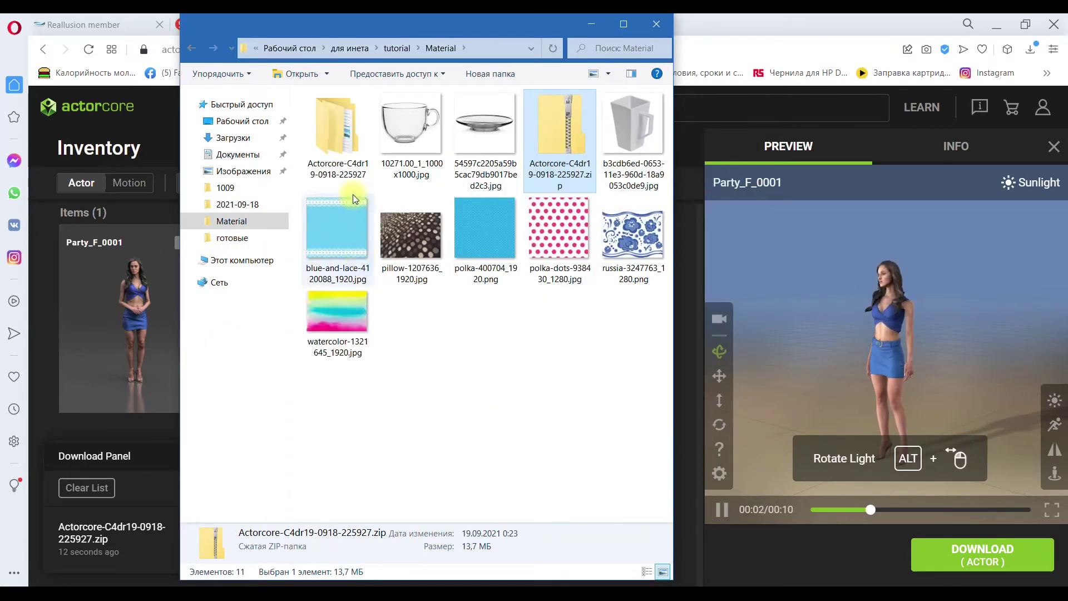
{"action": "double_click", "coordinate": [351, 162]}
{"action": "double_click", "coordinate": [323, 114]}
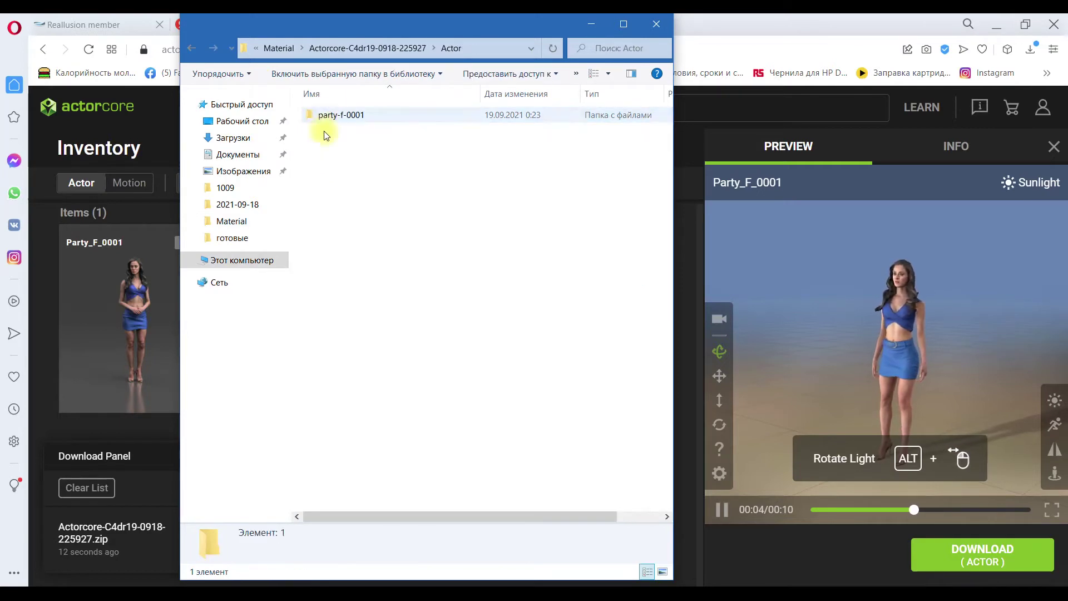
{"action": "double_click", "coordinate": [341, 113]}
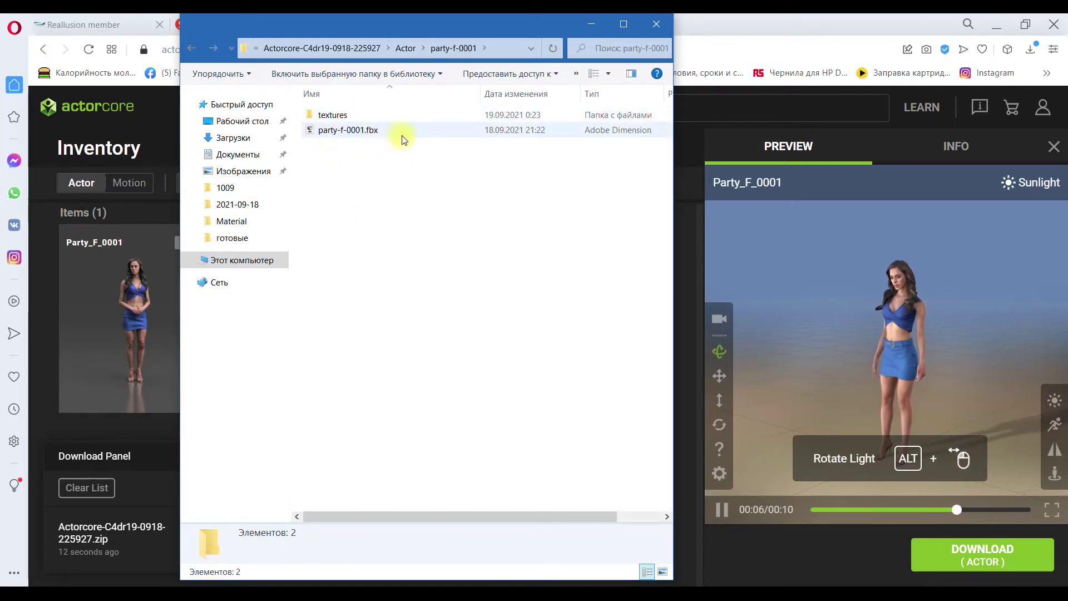
{"action": "left_click", "coordinate": [1004, 575]}
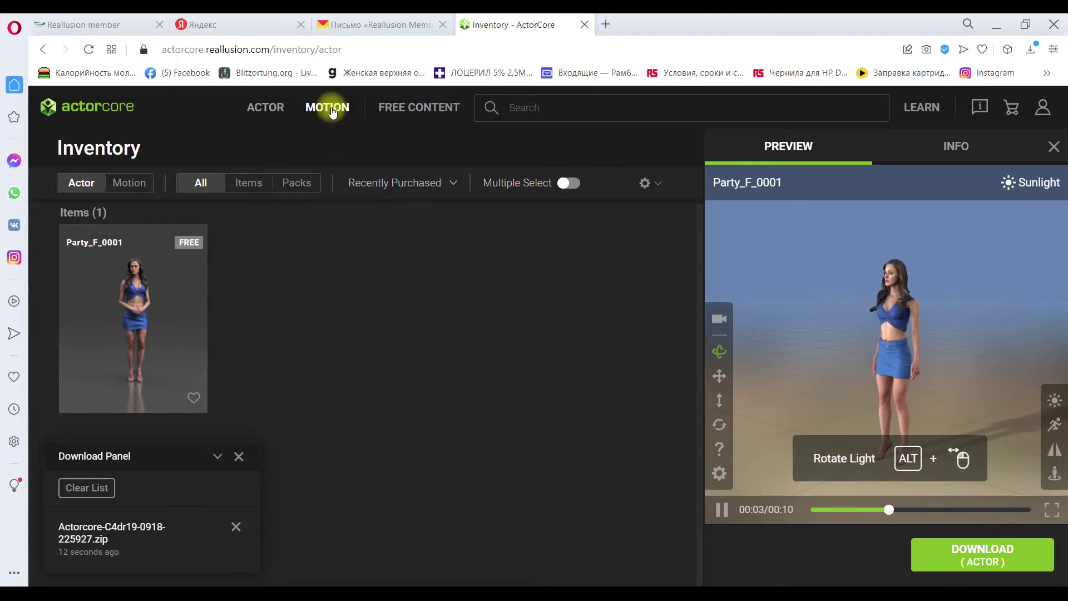
Filter the Motion catalogue to Free, browse the 32 items, and preview Dance graceful.
{"action": "left_click", "coordinate": [332, 113]}
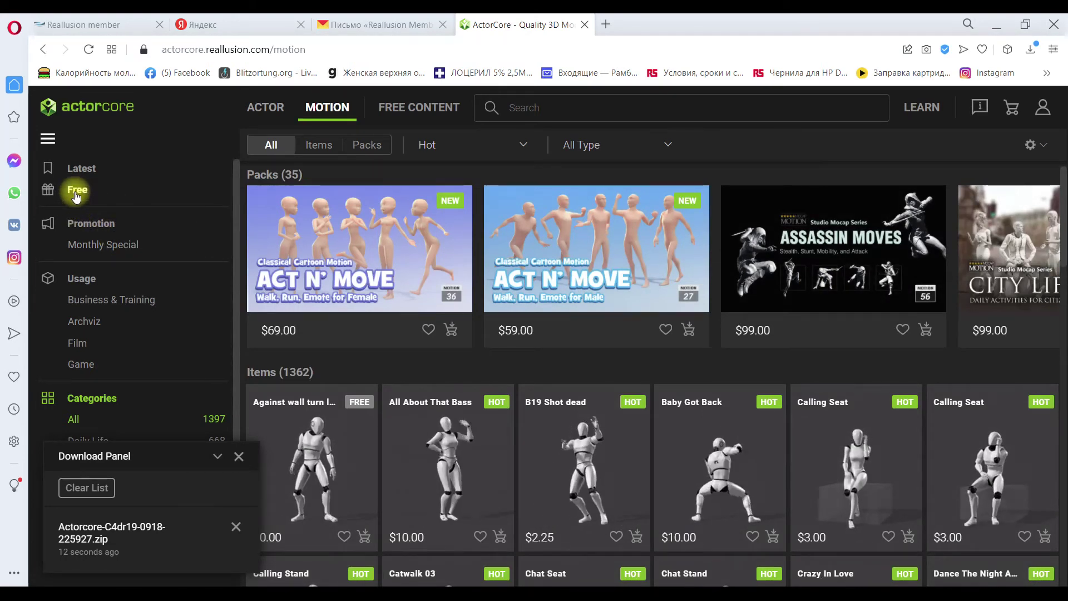
{"action": "left_click", "coordinate": [75, 193]}
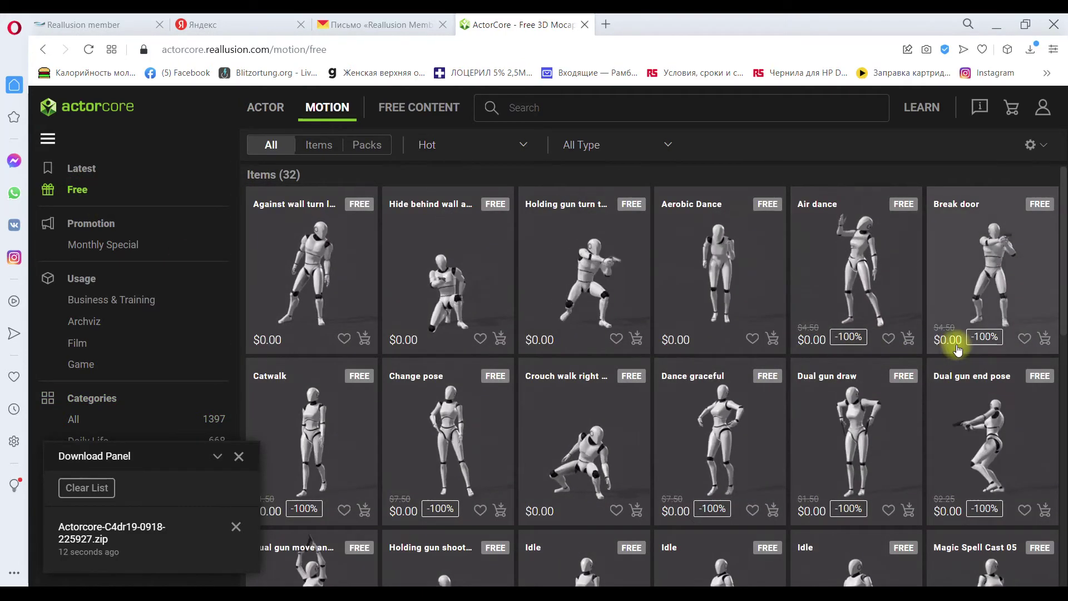
{"action": "scroll", "coordinate": [957, 350], "scroll_direction": "down", "scroll_amount": 2}
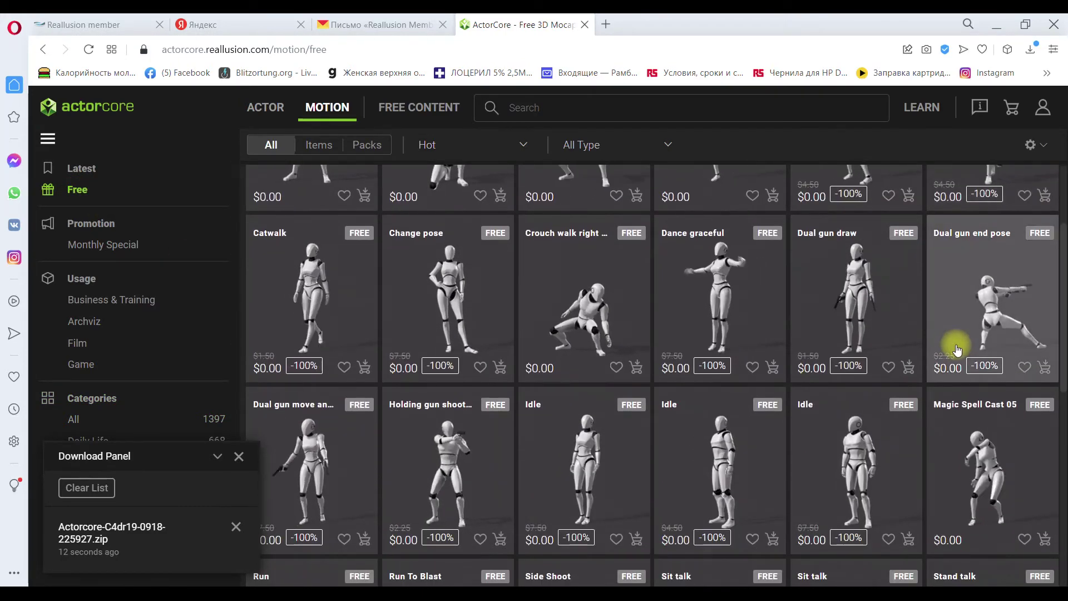
{"action": "scroll", "coordinate": [1024, 340], "scroll_direction": "down", "scroll_amount": 2}
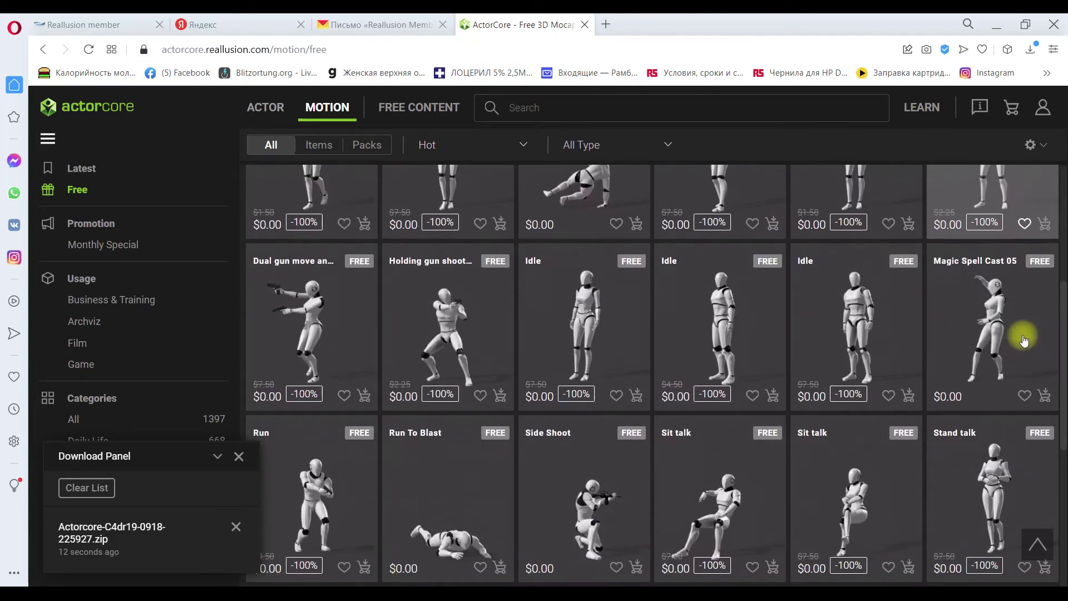
{"action": "scroll", "coordinate": [978, 352], "scroll_direction": "down", "scroll_amount": 3}
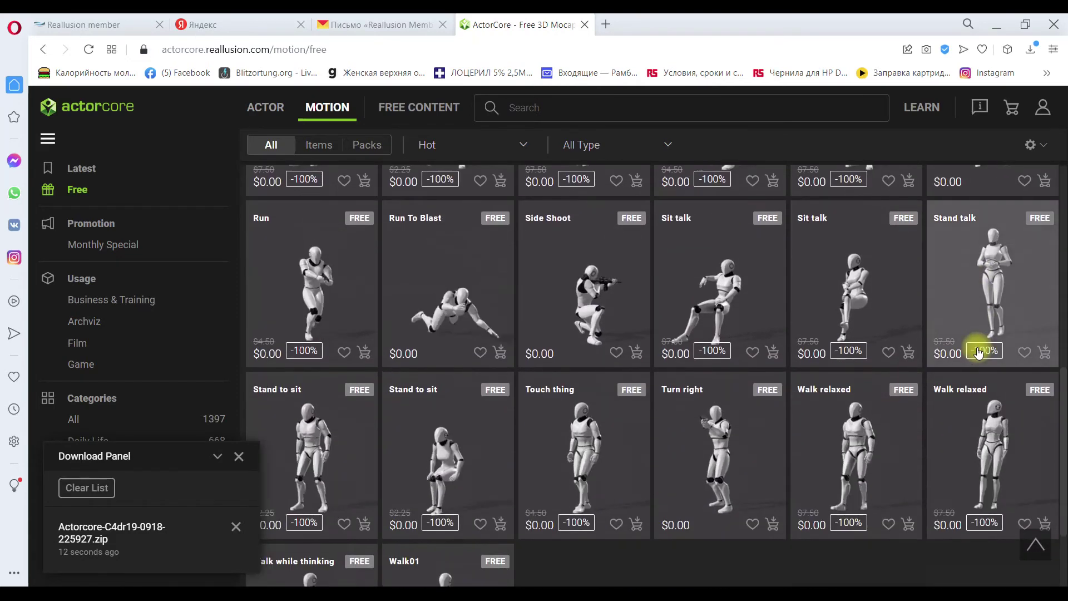
{"action": "scroll", "coordinate": [979, 352], "scroll_direction": "down", "scroll_amount": 2}
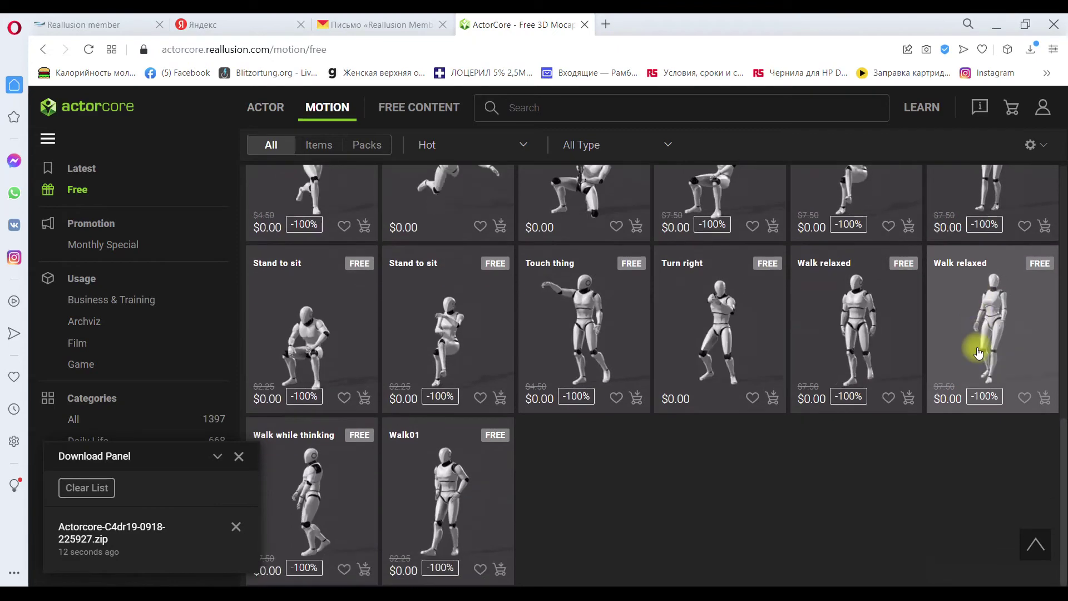
{"action": "scroll", "coordinate": [876, 417], "scroll_direction": "up", "scroll_amount": 1}
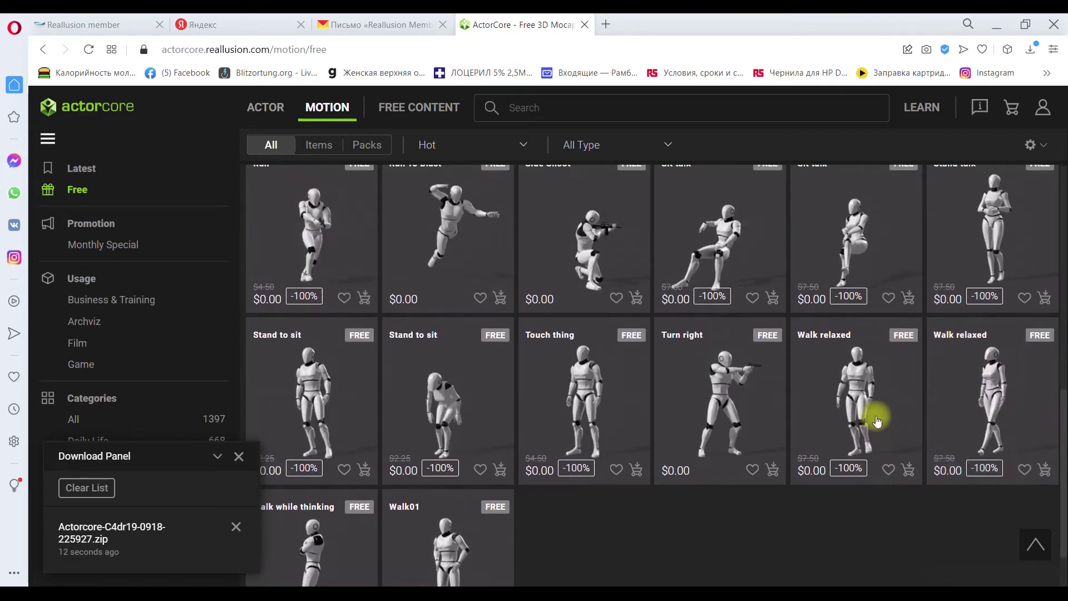
{"action": "scroll", "coordinate": [876, 420], "scroll_direction": "up", "scroll_amount": 1}
{"action": "scroll", "coordinate": [876, 420], "scroll_direction": "up", "scroll_amount": 1}
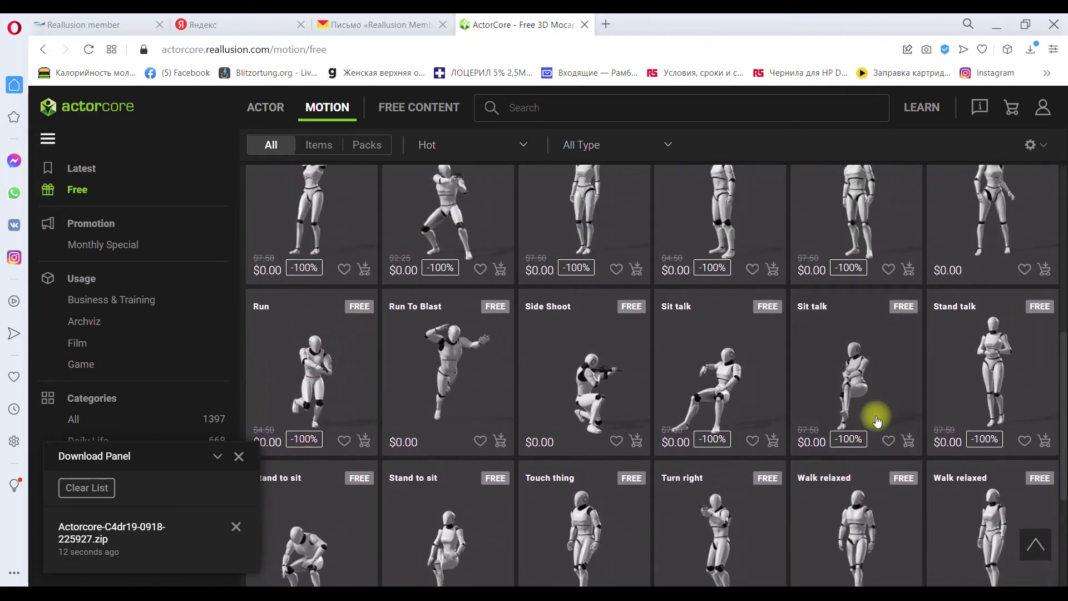
{"action": "scroll", "coordinate": [877, 420], "scroll_direction": "up", "scroll_amount": 1}
{"action": "scroll", "coordinate": [873, 420], "scroll_direction": "up", "scroll_amount": 1}
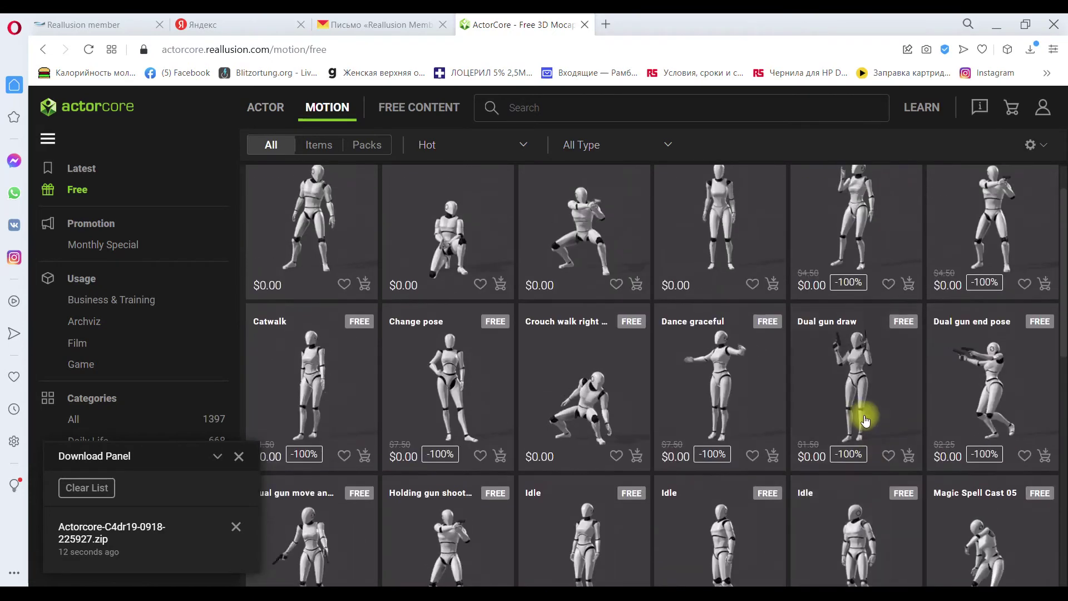
{"action": "left_click", "coordinate": [743, 385]}
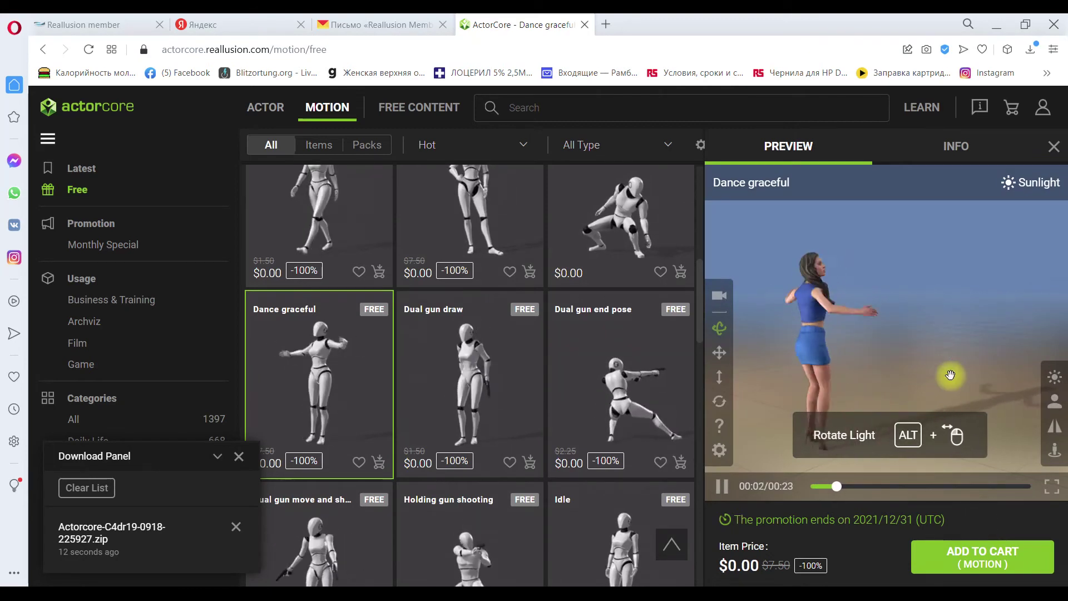
Preview Dance graceful on a character, add it to the cart, and check out the free order.
{"action": "left_click", "coordinate": [1054, 405]}
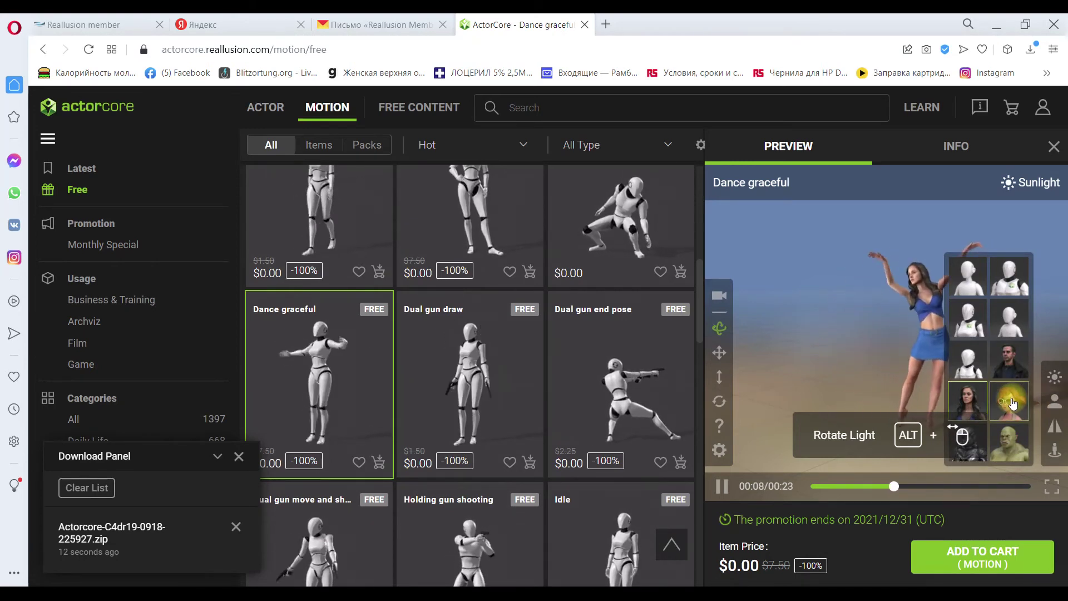
{"action": "left_click", "coordinate": [1007, 554]}
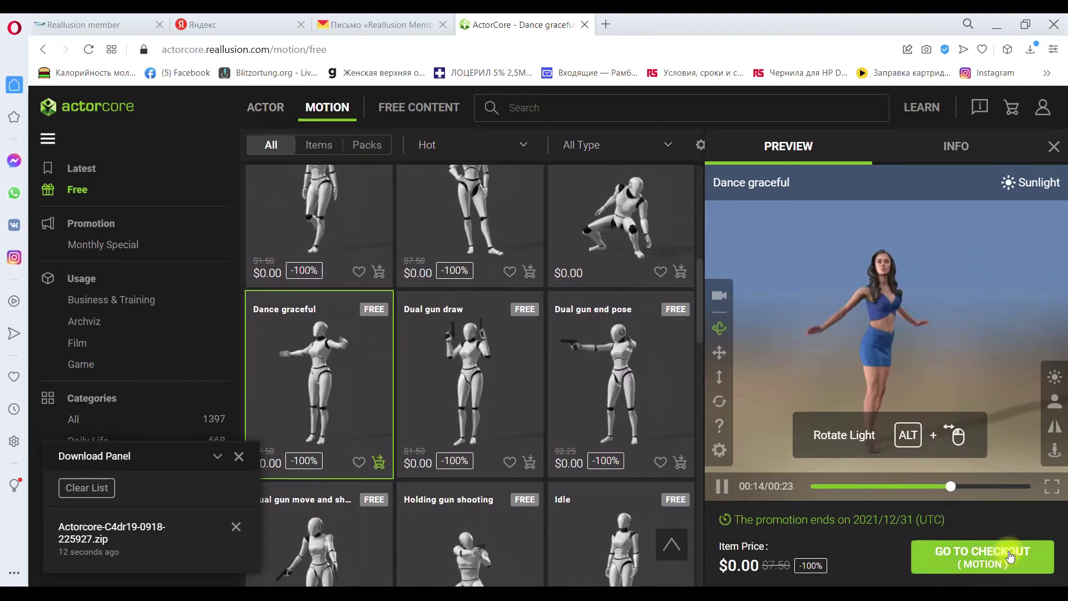
{"action": "left_click", "coordinate": [1010, 557]}
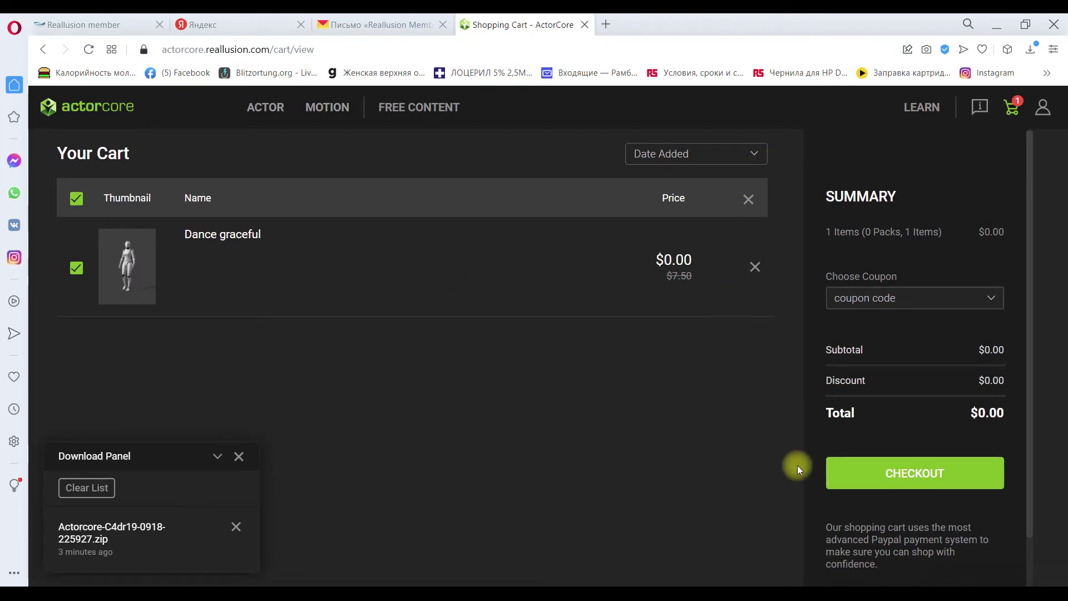
{"action": "left_click", "coordinate": [884, 477]}
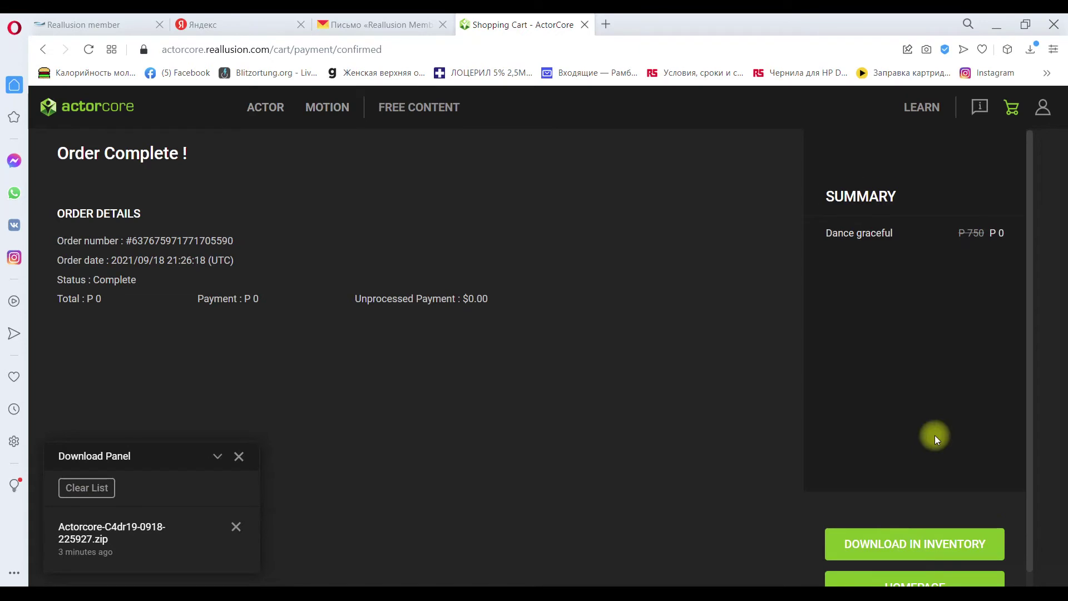
Go from the Order Complete page to the Inventory and preview the Party_F_0001 actor.
{"action": "scroll", "coordinate": [934, 435], "scroll_direction": "down", "scroll_amount": 1}
{"action": "left_click", "coordinate": [911, 531]}
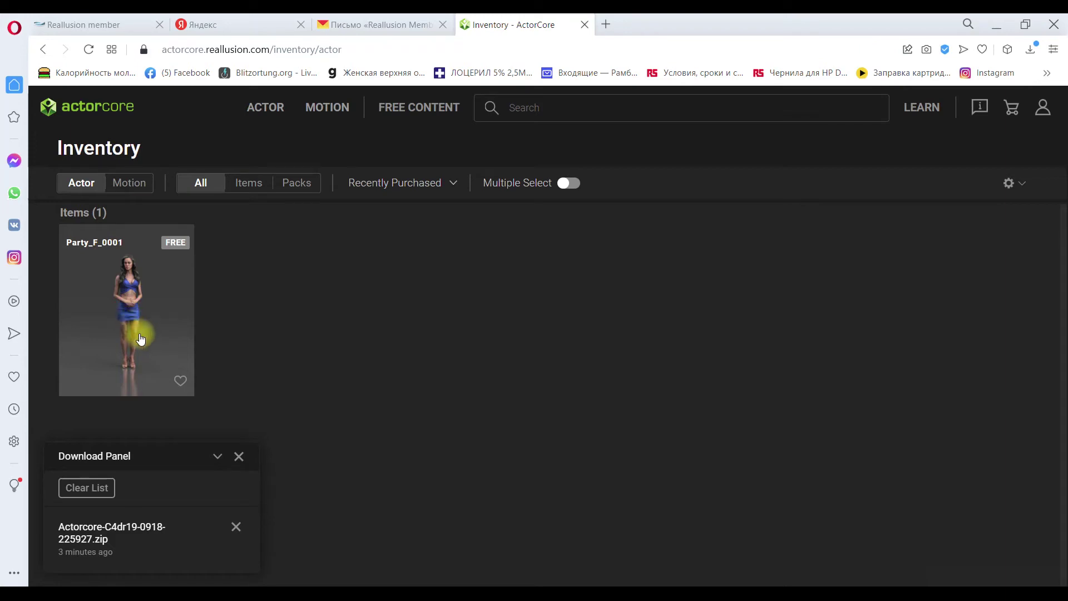
{"action": "left_click", "coordinate": [133, 308]}
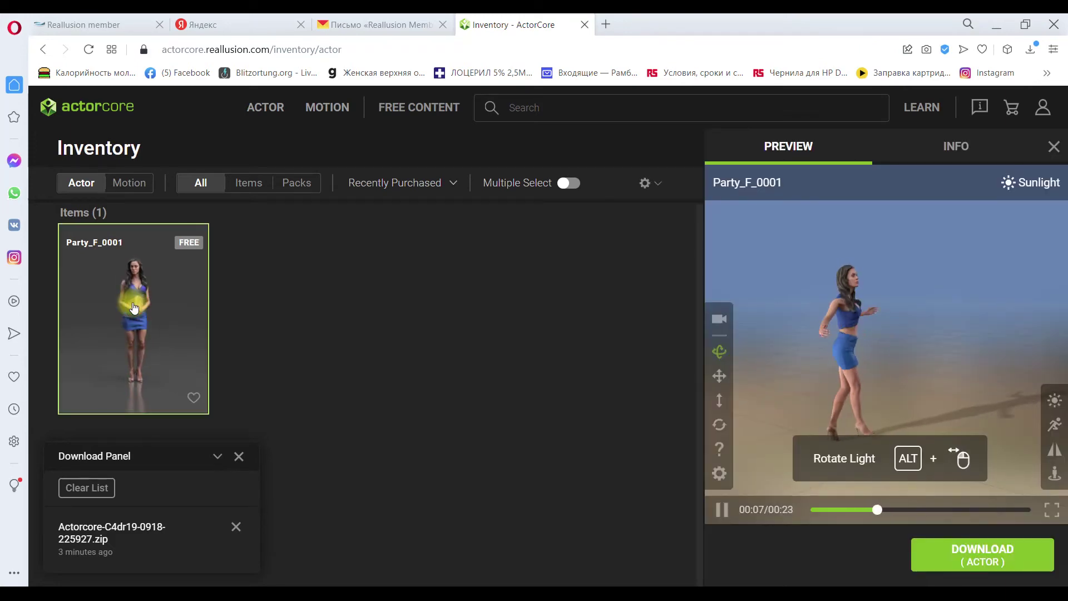
Download Party_F_0001 for Cinema 4D (R19) and save Actorcore-C4dr19-0918-263500.zip, allowing multiple downloads.
{"action": "left_click", "coordinate": [991, 554]}
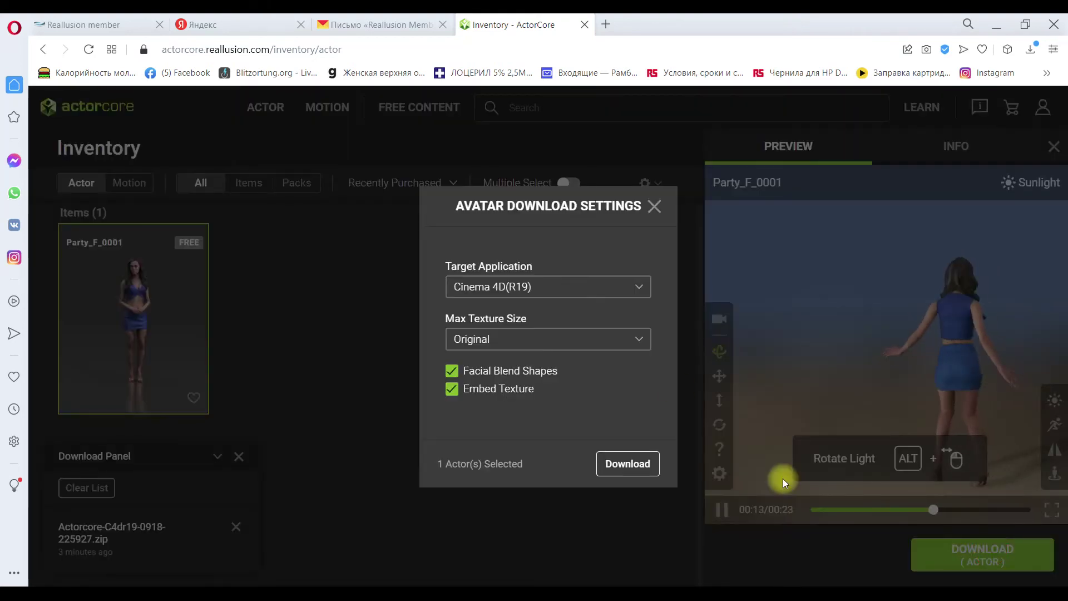
{"action": "left_click", "coordinate": [641, 288]}
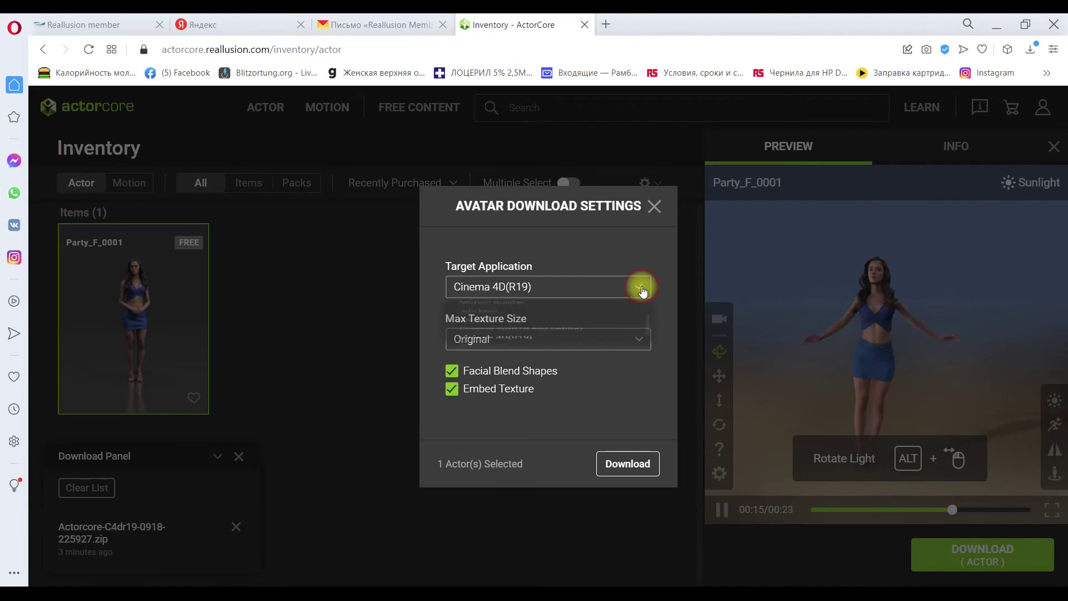
{"action": "left_click", "coordinate": [641, 288]}
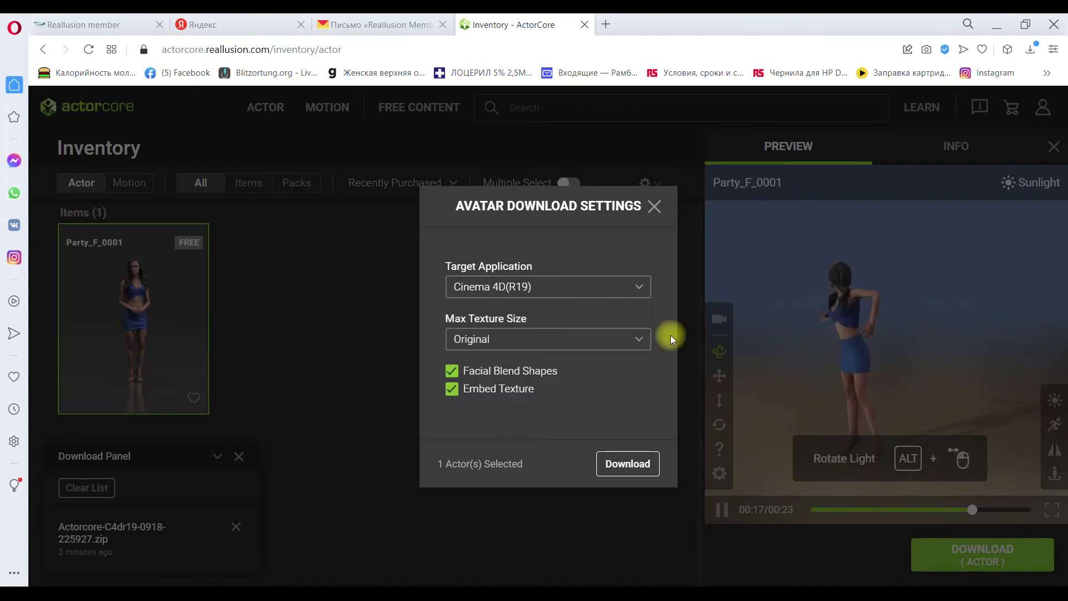
{"action": "left_click", "coordinate": [621, 465]}
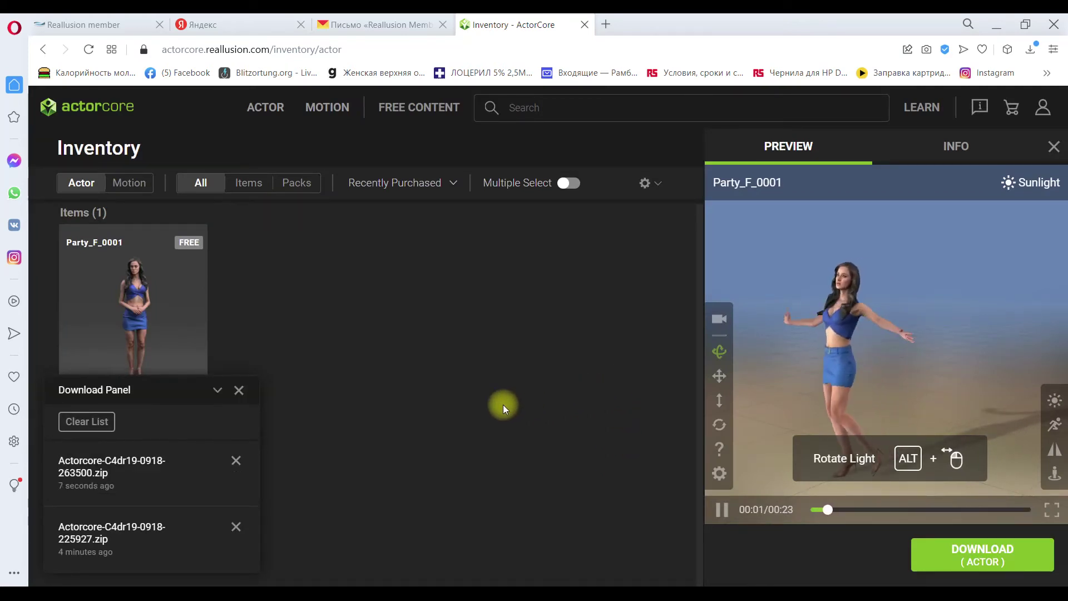
{"action": "left_click", "coordinate": [153, 483]}
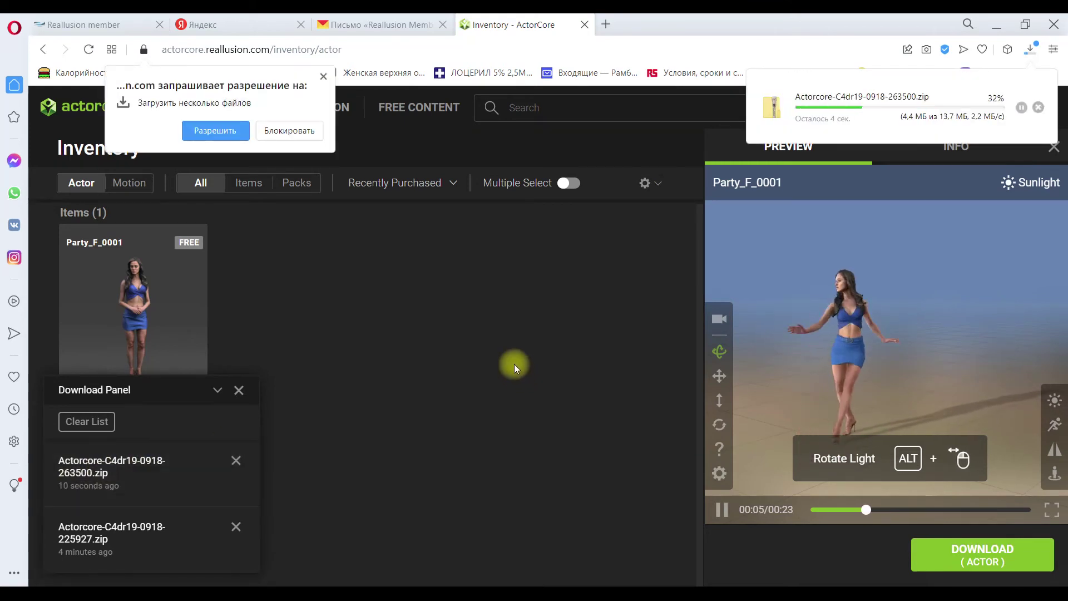
{"action": "left_click", "coordinate": [305, 132]}
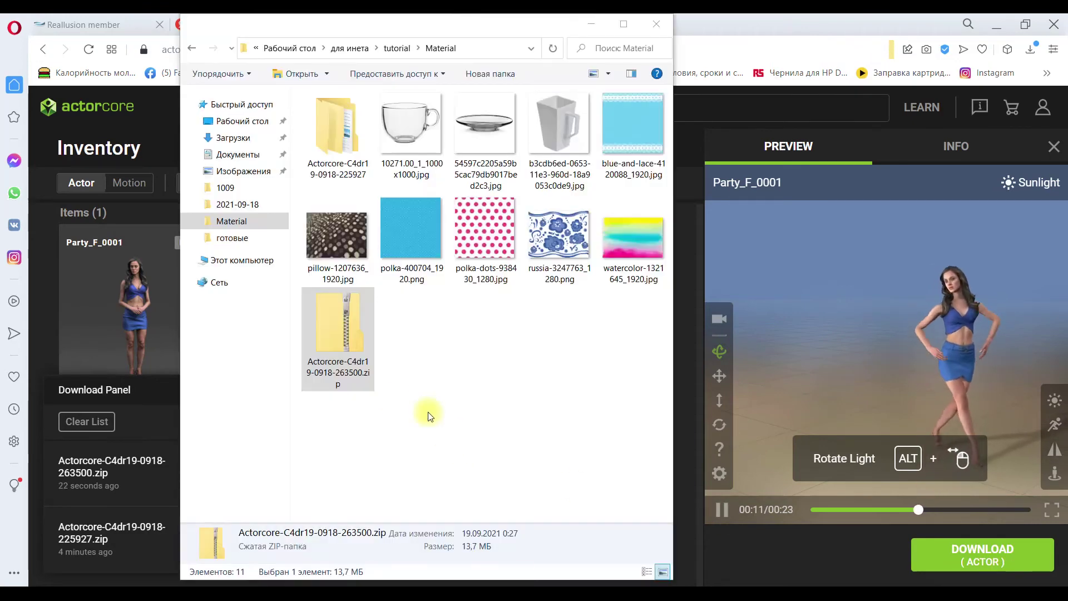
Extract Actorcore-C4dr19-0918-263500.zip into the Material folder with 7-Zip.
{"action": "right_click", "coordinate": [346, 363]}
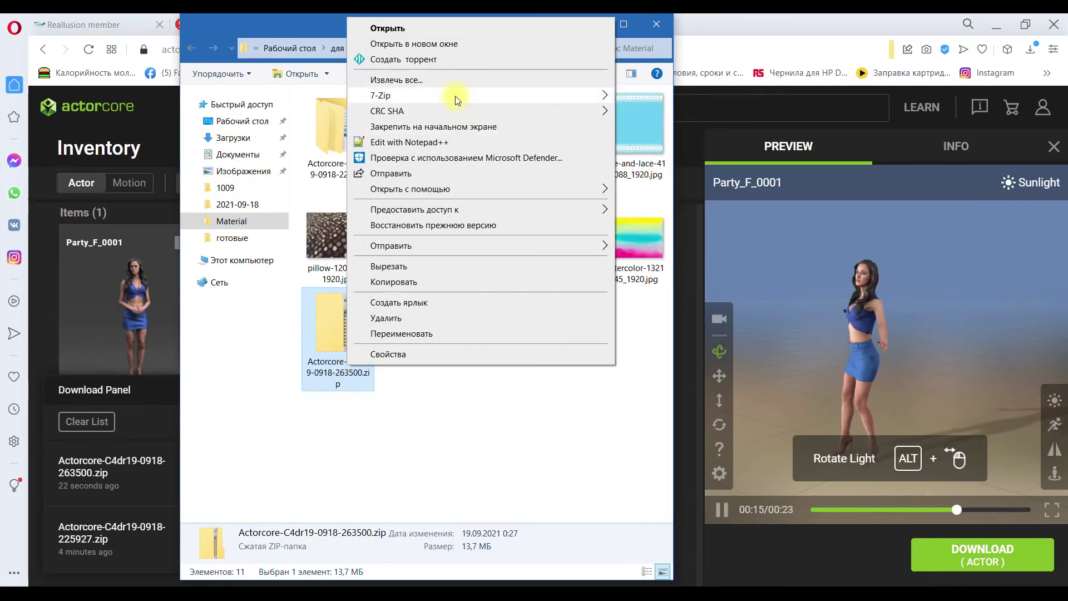
{"action": "mouse_move", "coordinate": [381, 95]}
{"action": "left_click", "coordinate": [643, 129]}
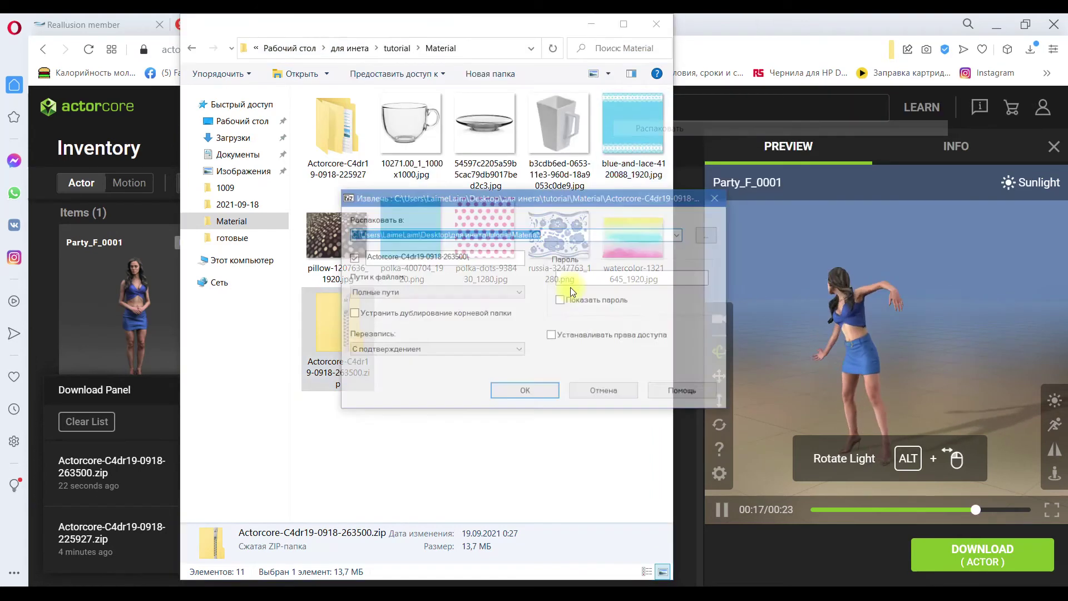
{"action": "left_click", "coordinate": [498, 389]}
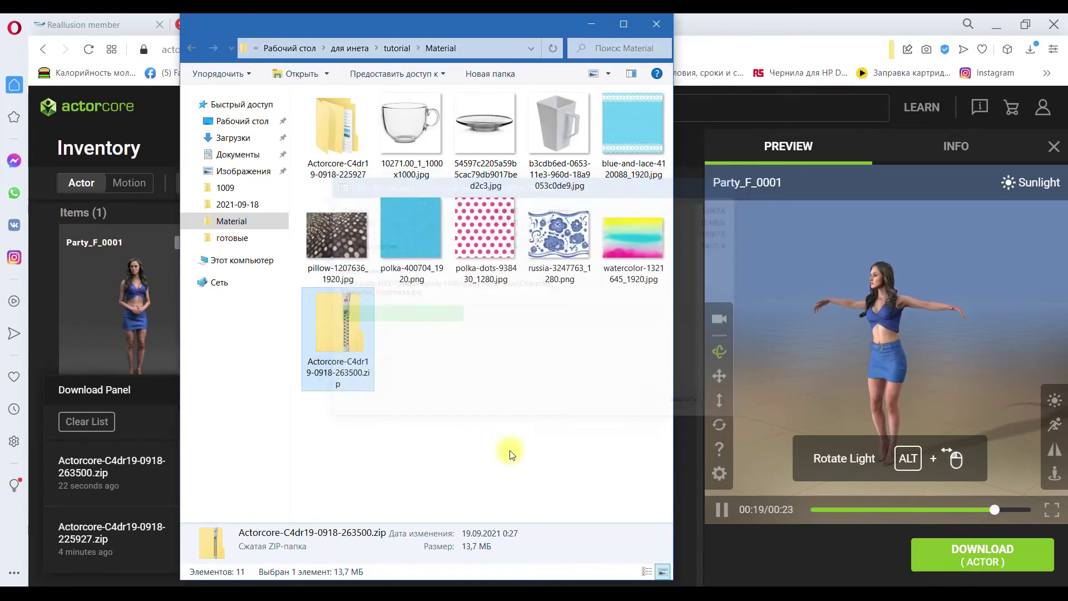
Browse into Actor > party-f-0001 to see textures and the FBX, then view the ActorCore cart.
{"action": "double_click", "coordinate": [411, 128]}
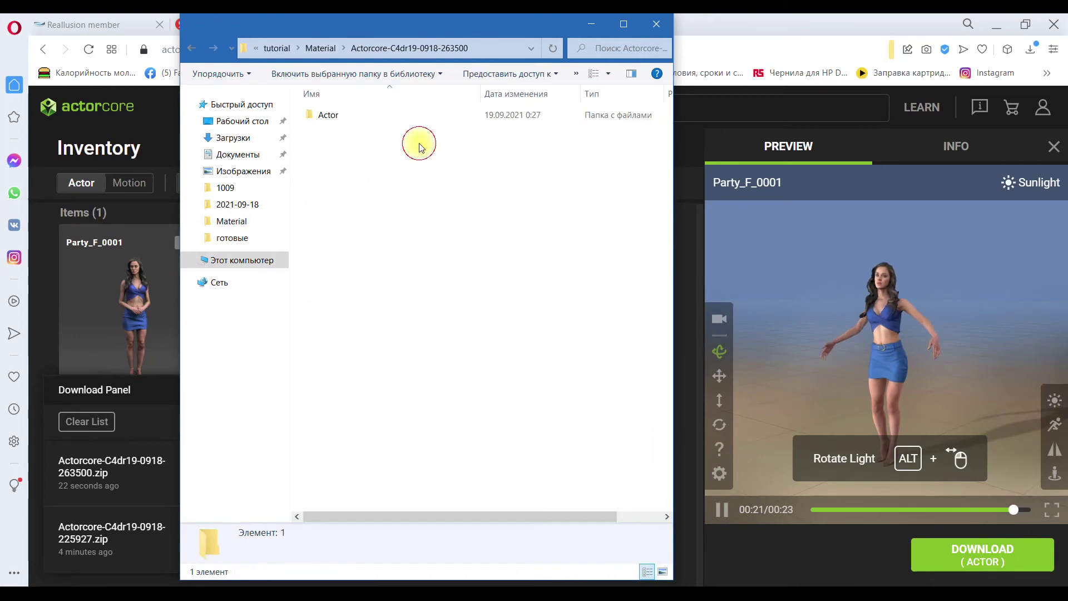
{"action": "double_click", "coordinate": [328, 117]}
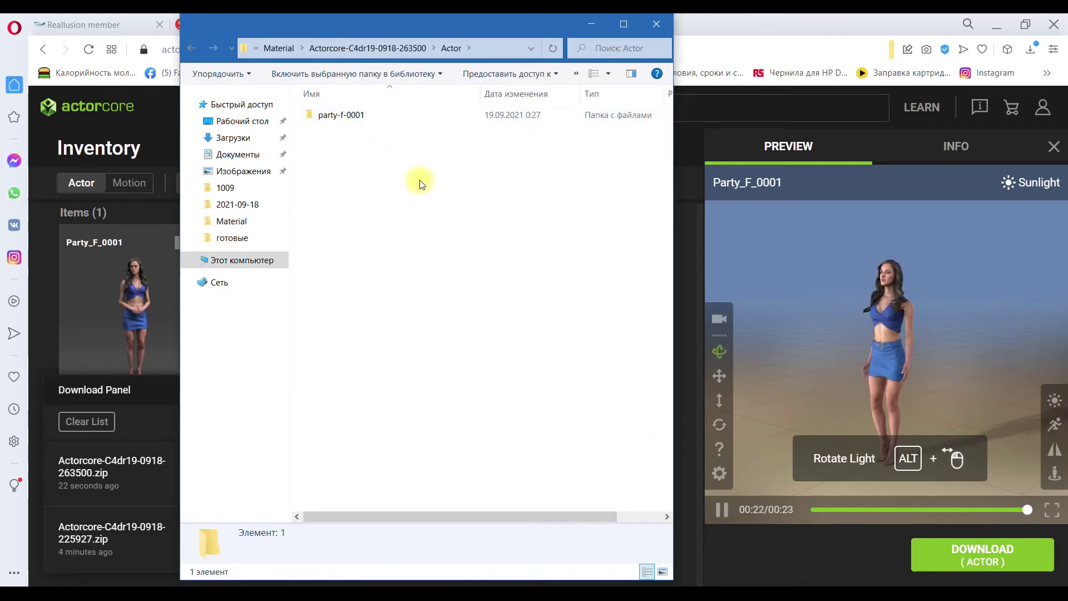
{"action": "double_click", "coordinate": [334, 115]}
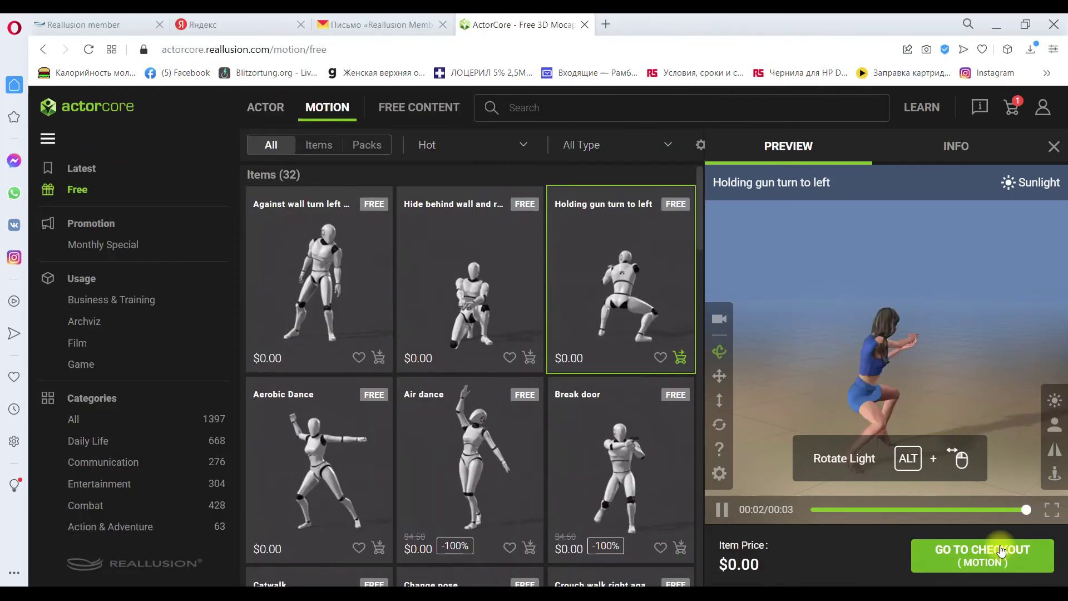
{"action": "left_click", "coordinate": [1000, 550]}
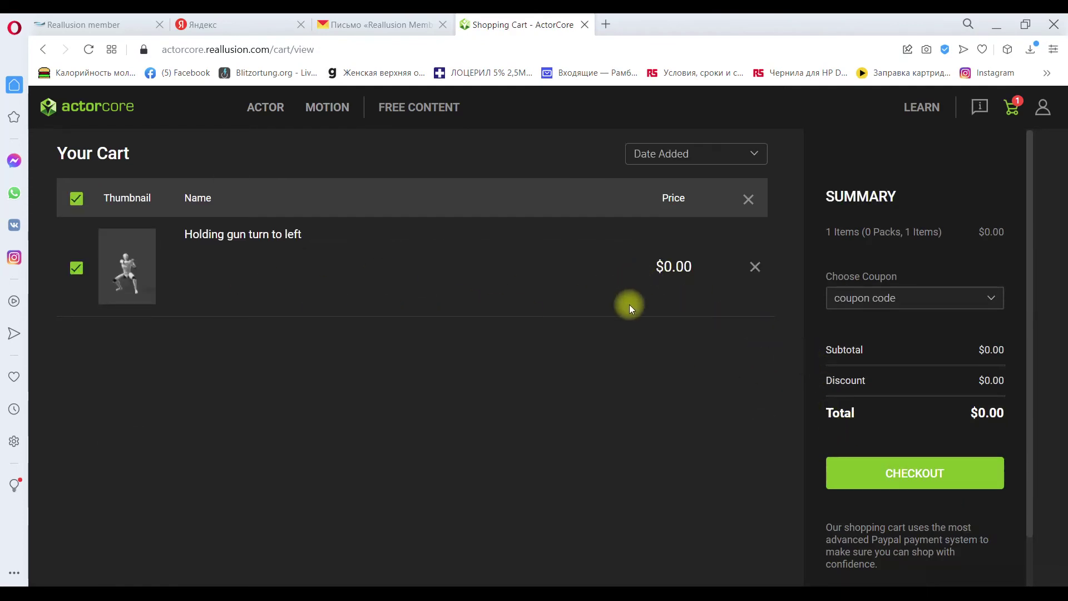
Check out the free Holding gun turn to left motion at $0.00 and go to the Inventory.
{"action": "left_click", "coordinate": [926, 479]}
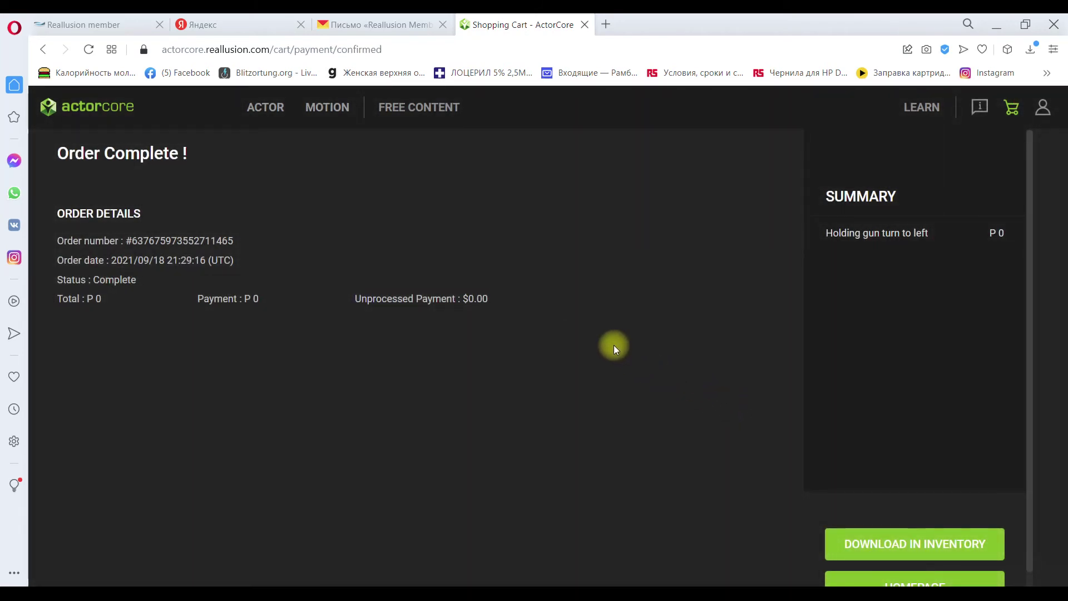
{"action": "scroll", "coordinate": [853, 362], "scroll_direction": "down", "scroll_amount": 1}
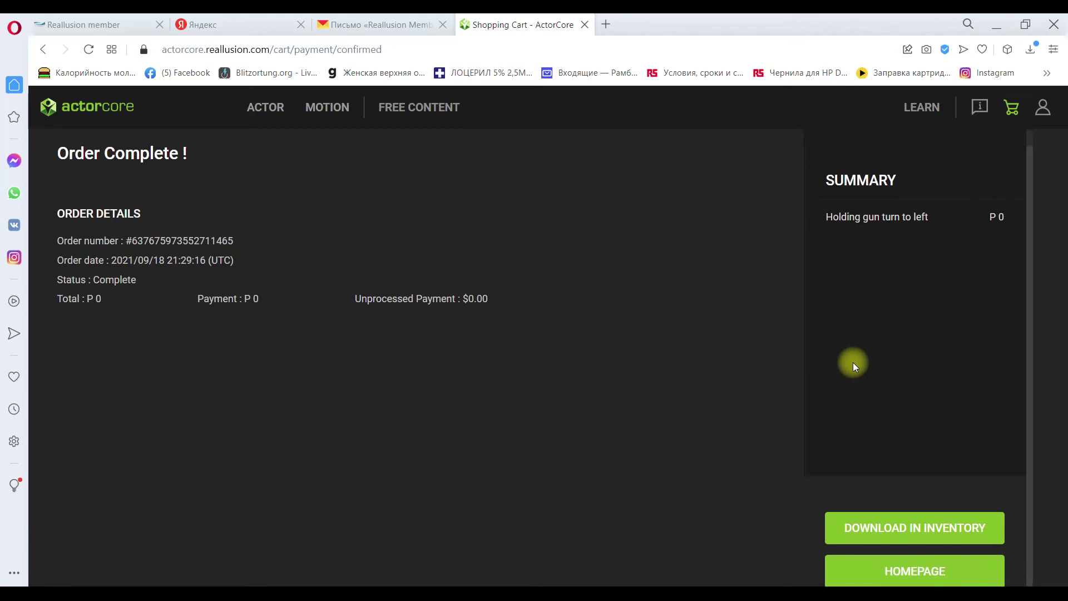
{"action": "left_click", "coordinate": [899, 538]}
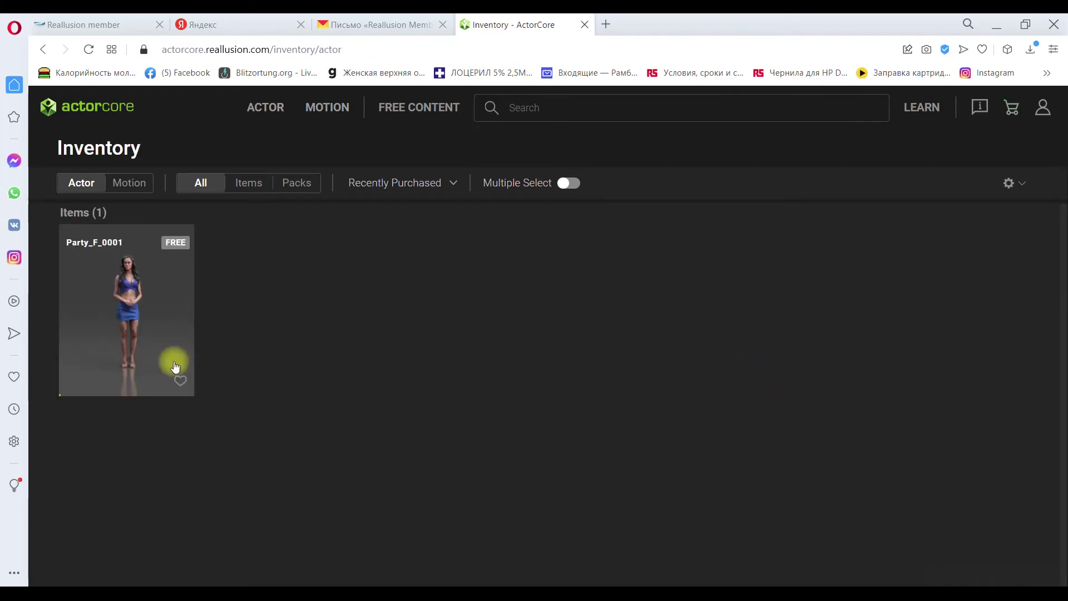
Preview Party_F_0001, then start the motion download from the Inventory.
{"action": "left_click", "coordinate": [130, 357]}
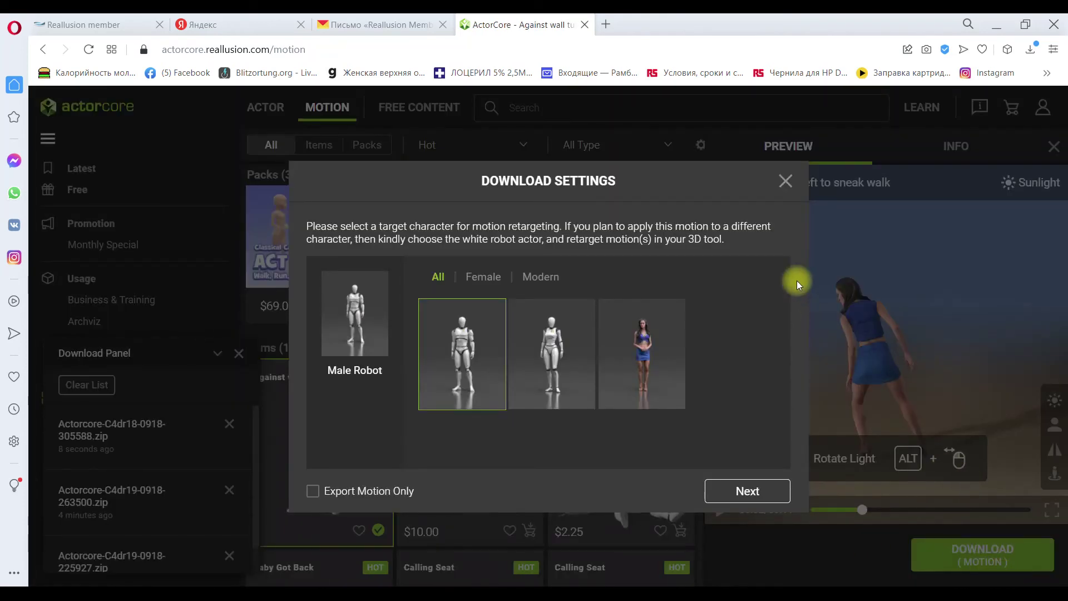
{"action": "left_click", "coordinate": [786, 181]}
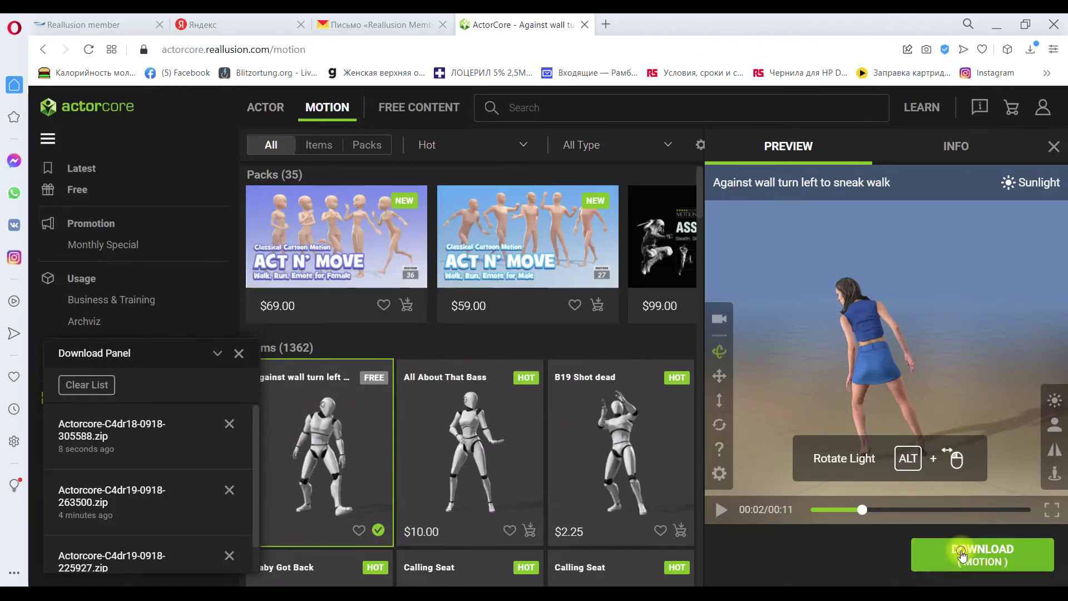
{"action": "left_click", "coordinate": [962, 552]}
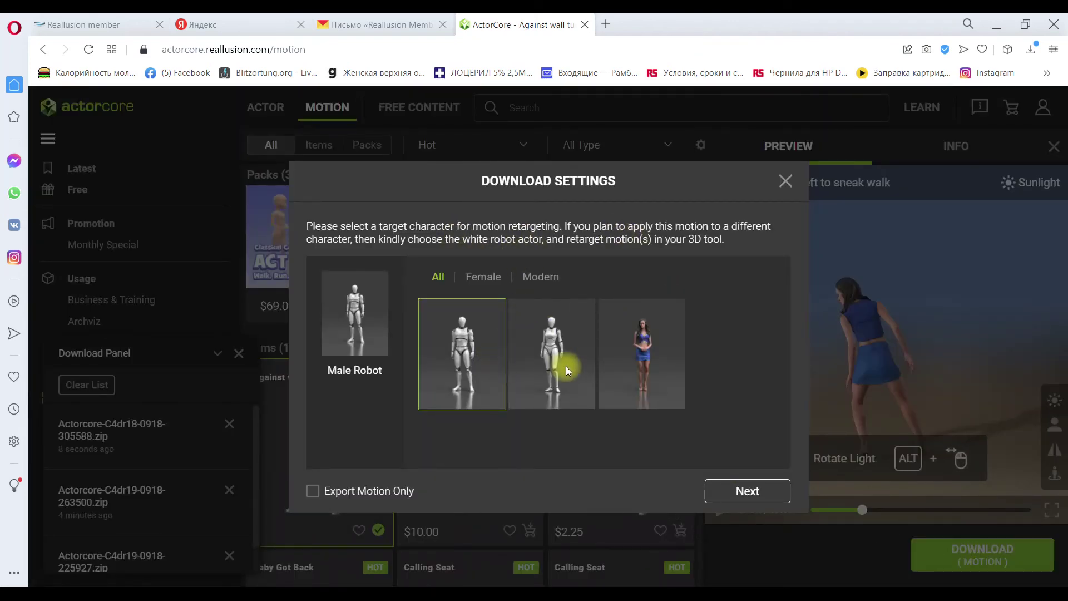
Try the robot target characters, settle on Party_F_0001, and continue to the avatar and motion settings.
{"action": "left_click", "coordinate": [559, 366]}
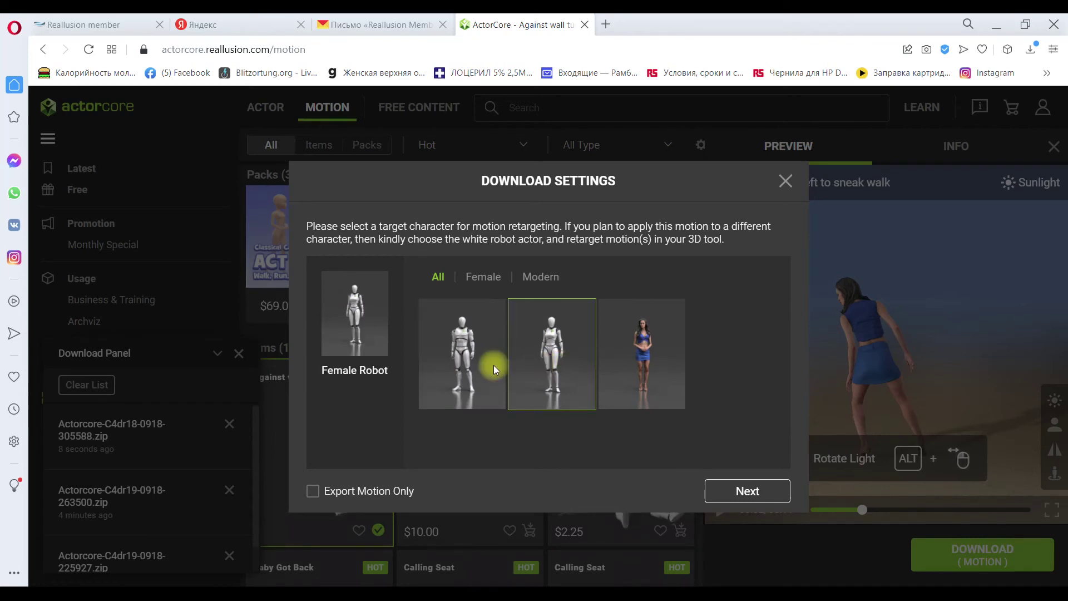
{"action": "left_click", "coordinate": [465, 365]}
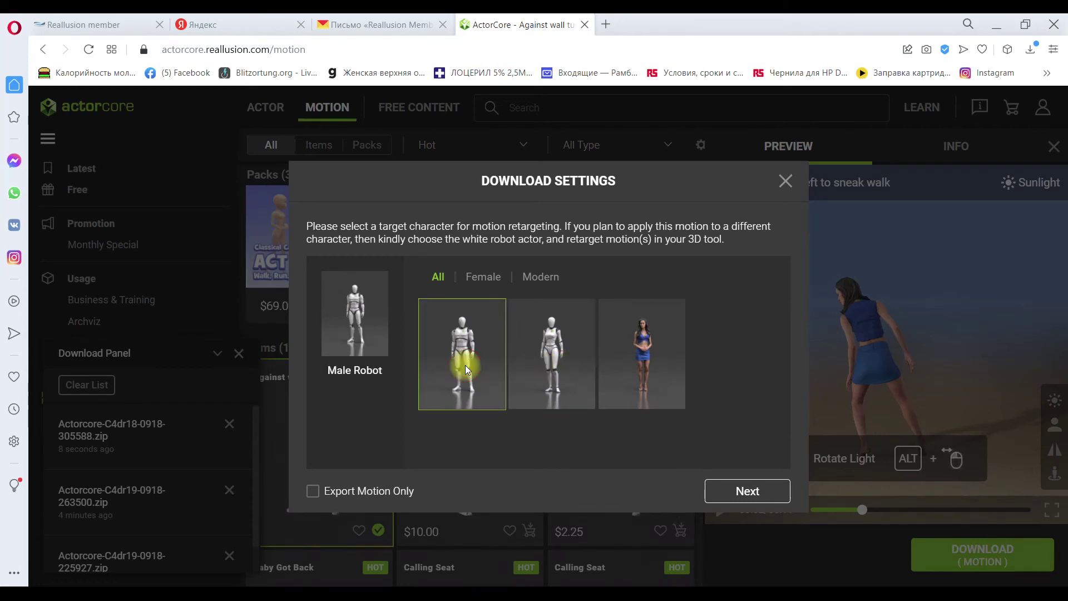
{"action": "left_click", "coordinate": [538, 363]}
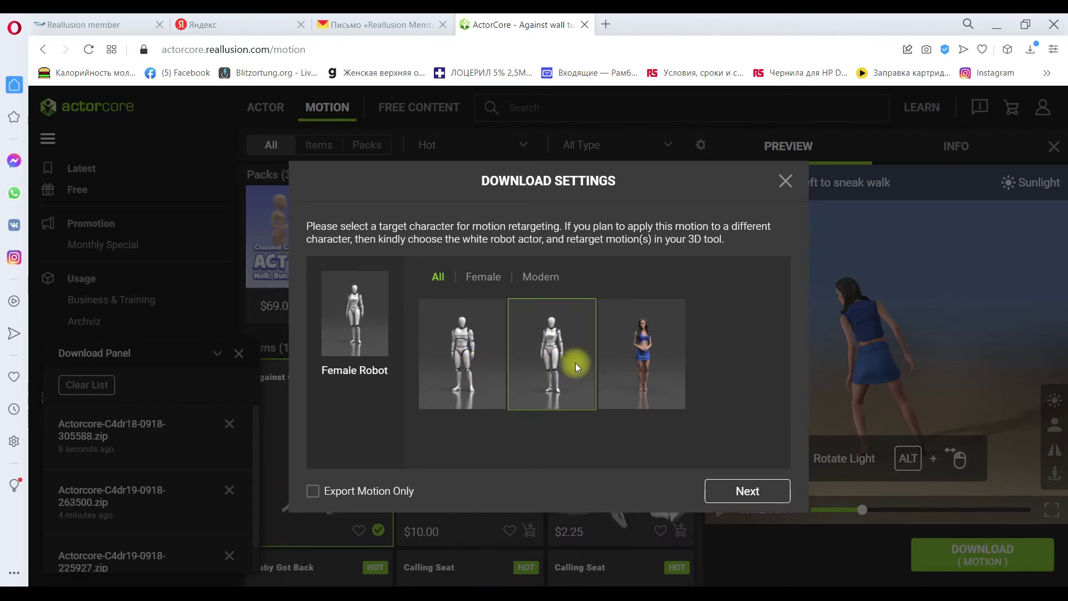
{"action": "left_click", "coordinate": [631, 362]}
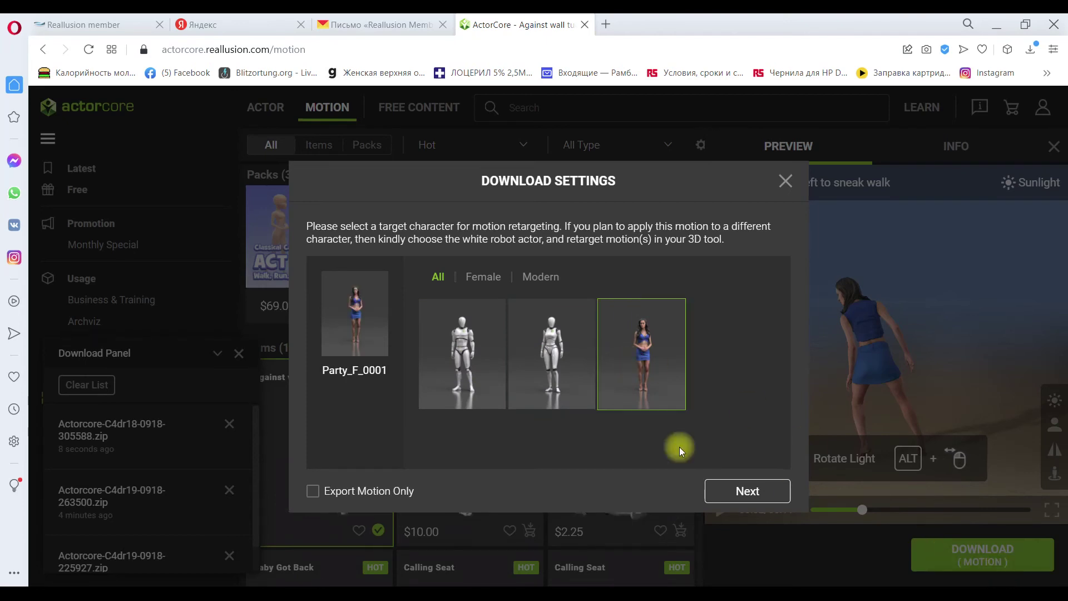
{"action": "left_click", "coordinate": [461, 343]}
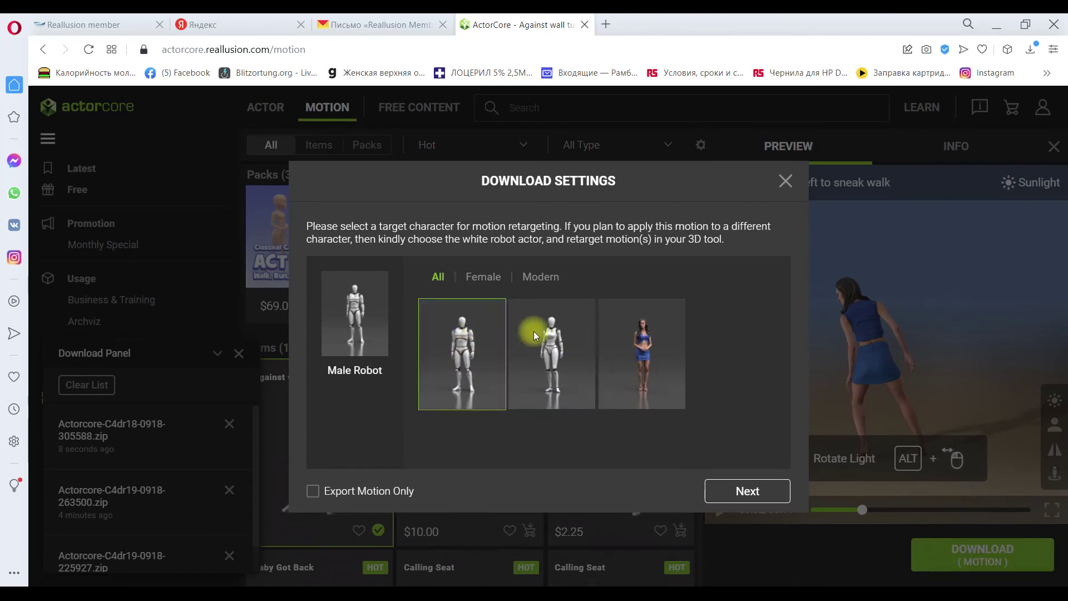
{"action": "left_click", "coordinate": [533, 331]}
{"action": "left_click", "coordinate": [633, 349]}
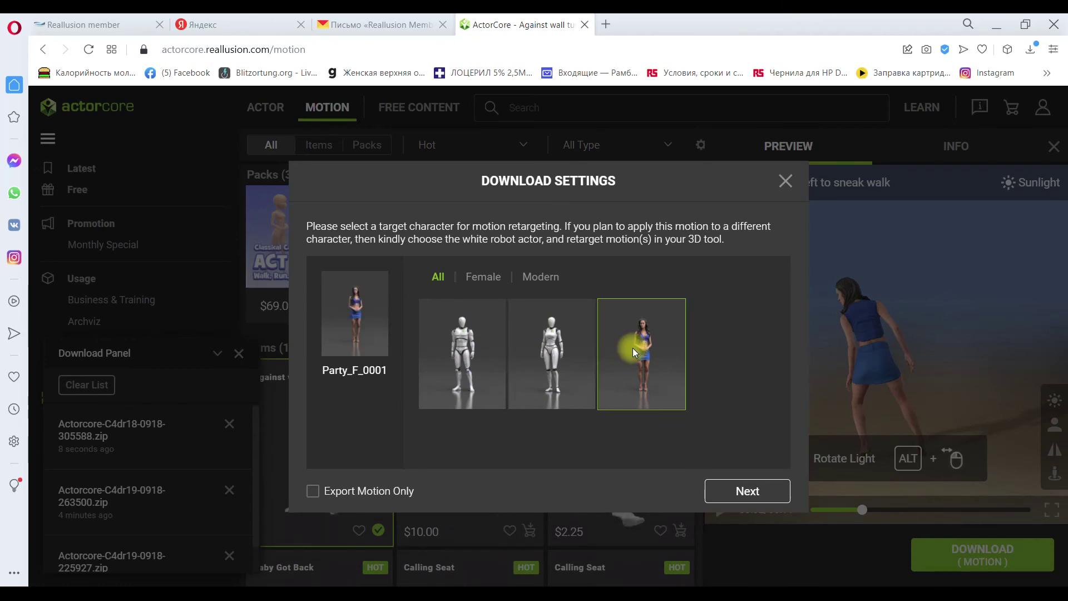
{"action": "left_click", "coordinate": [746, 492]}
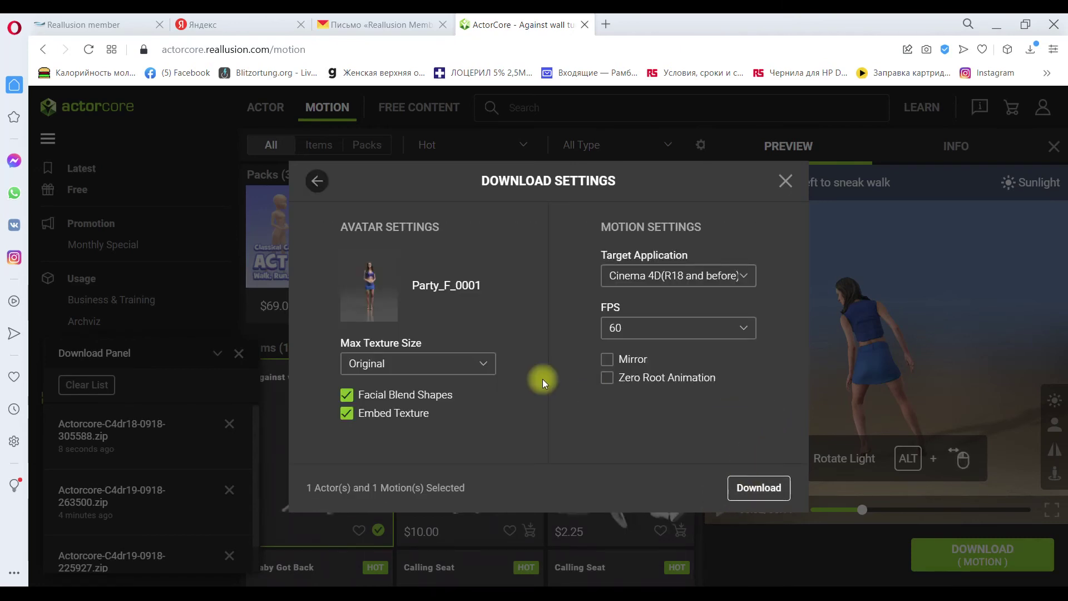
Keep 60 FPS, Cinema 4D (R18 and before) and Original texture size, then download the motion on Party_F_0001.
{"action": "left_click", "coordinate": [749, 332]}
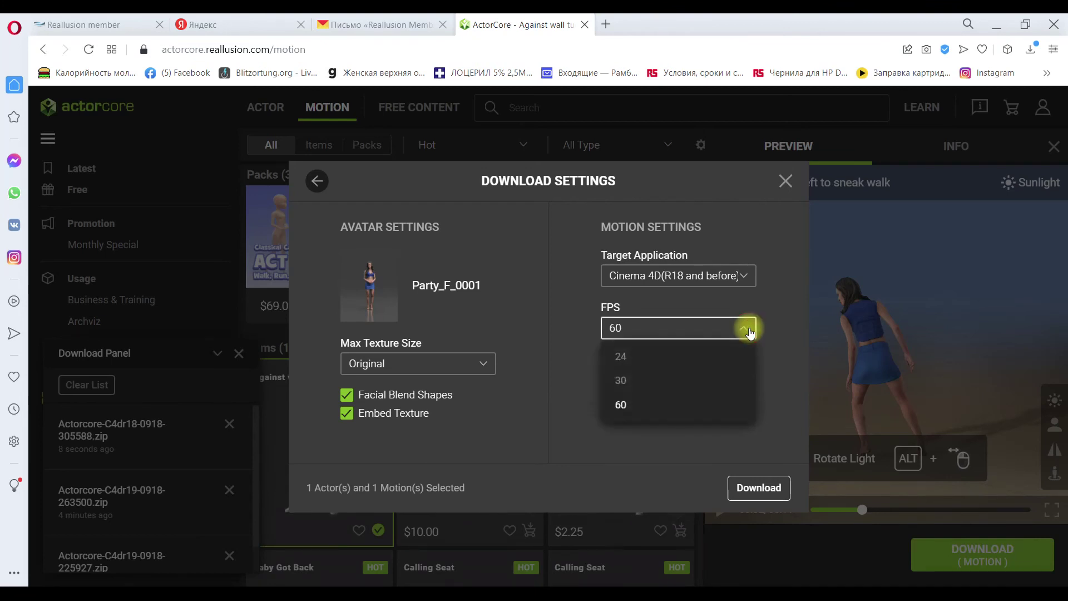
{"action": "left_click", "coordinate": [750, 332]}
{"action": "left_click", "coordinate": [749, 280]}
{"action": "scroll", "coordinate": [753, 362], "scroll_direction": "down", "scroll_amount": 1}
{"action": "scroll", "coordinate": [760, 380], "scroll_direction": "down", "scroll_amount": 2}
{"action": "scroll", "coordinate": [760, 379], "scroll_direction": "up", "scroll_amount": 3}
{"action": "scroll", "coordinate": [778, 326], "scroll_direction": "down", "scroll_amount": 1}
{"action": "scroll", "coordinate": [779, 350], "scroll_direction": "down", "scroll_amount": 1}
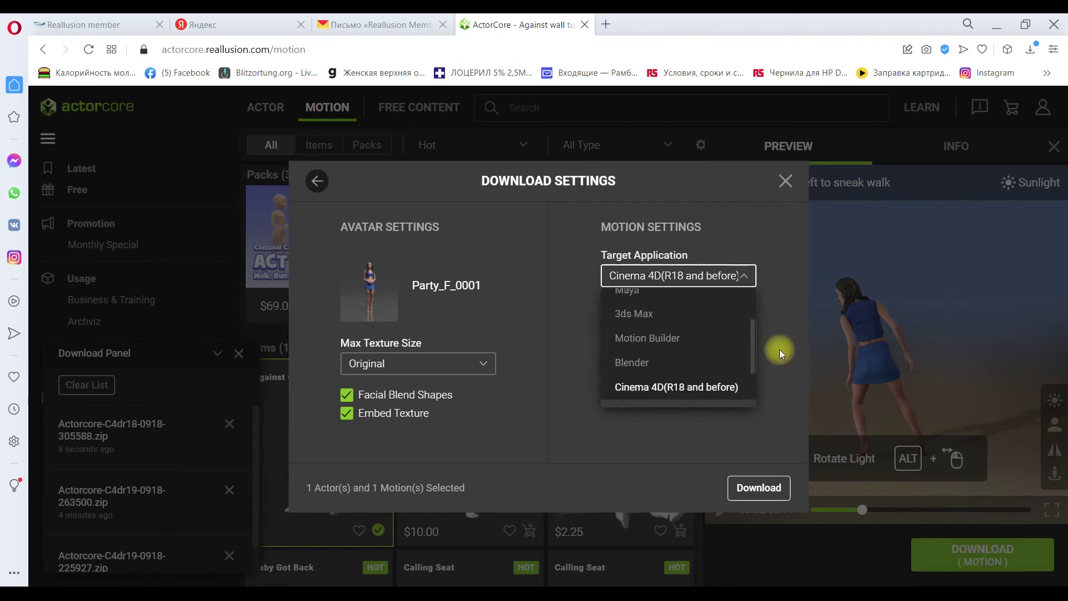
{"action": "left_click", "coordinate": [763, 361]}
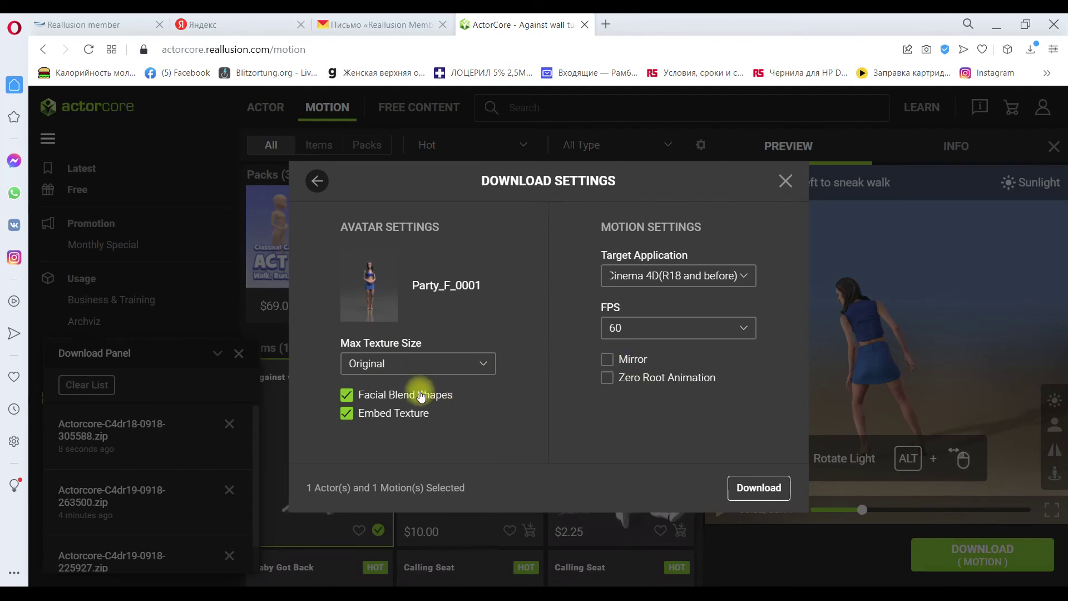
{"action": "left_click", "coordinate": [485, 365]}
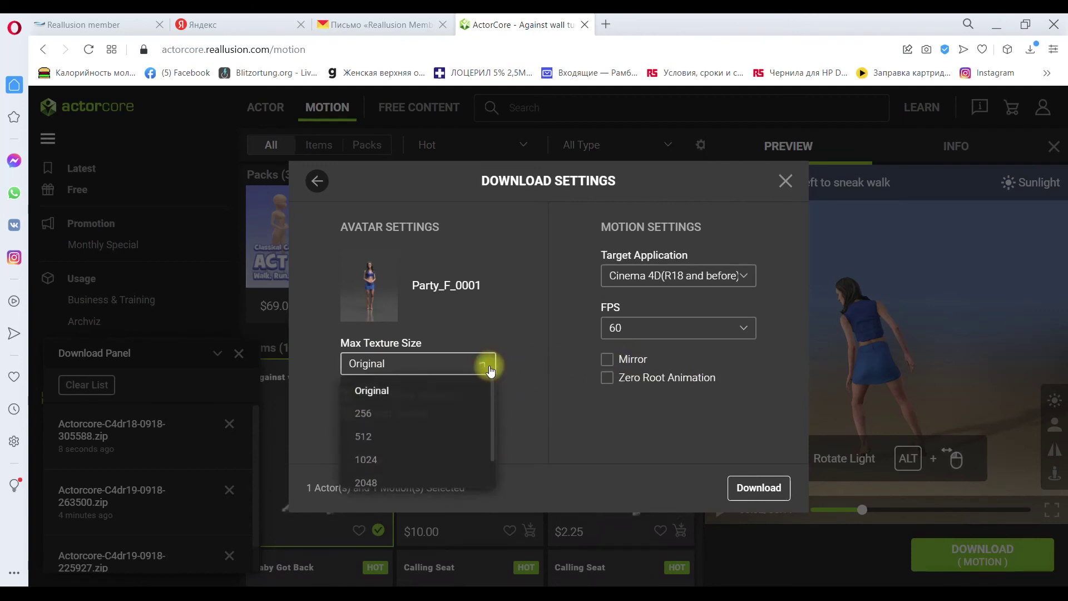
{"action": "left_click", "coordinate": [540, 381]}
{"action": "left_click", "coordinate": [759, 487]}
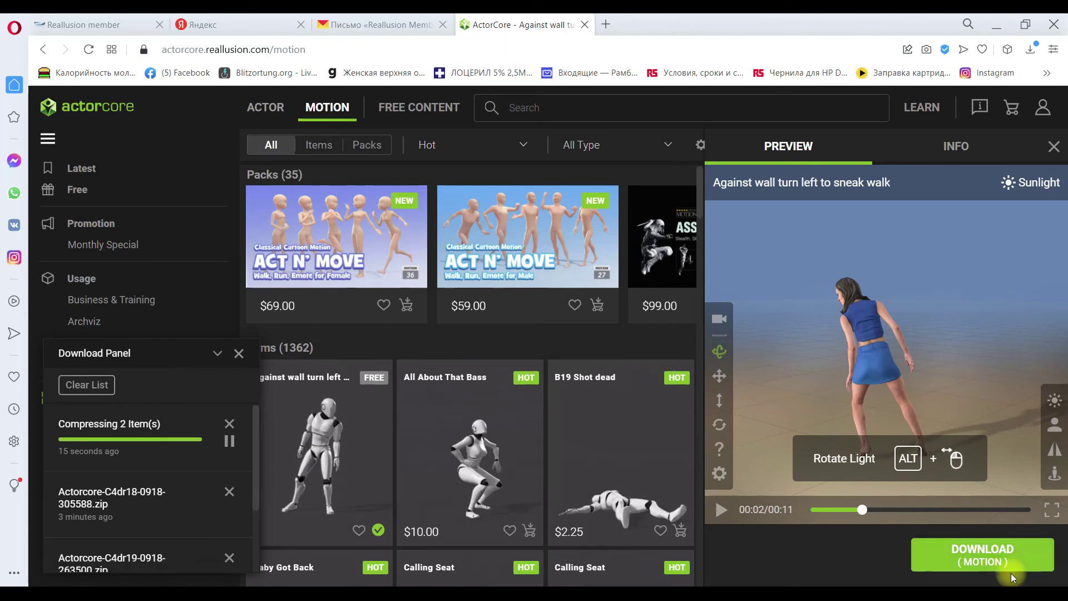
Save the finished motion zip and re-request the package so Actorcore-C4dr18-0918-343987.zip completes.
{"action": "left_click", "coordinate": [144, 444]}
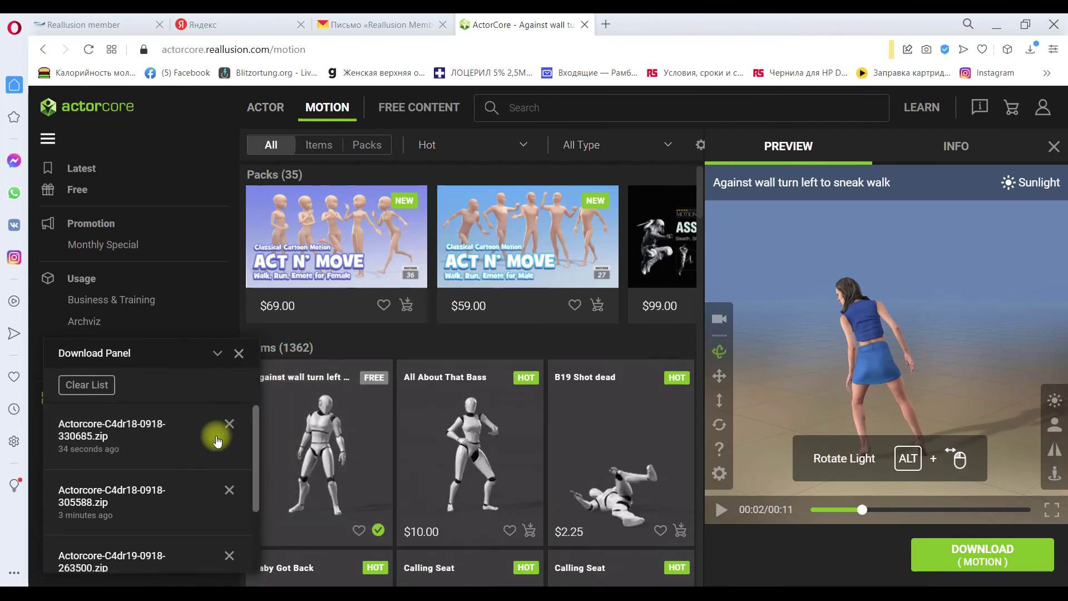
{"action": "left_click", "coordinate": [148, 447]}
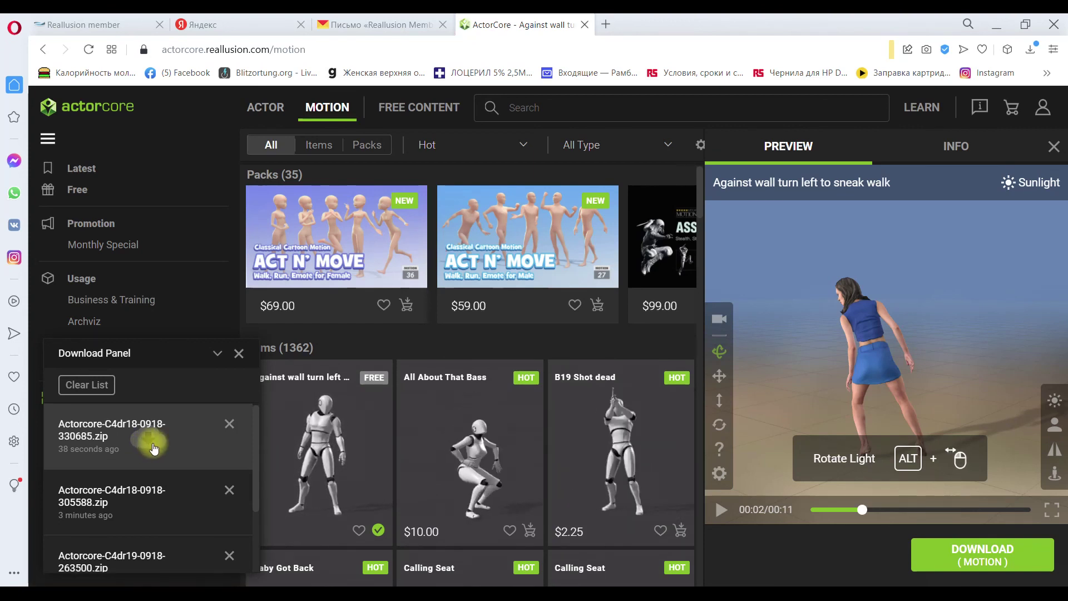
{"action": "left_click", "coordinate": [1010, 576]}
{"action": "left_click", "coordinate": [156, 480]}
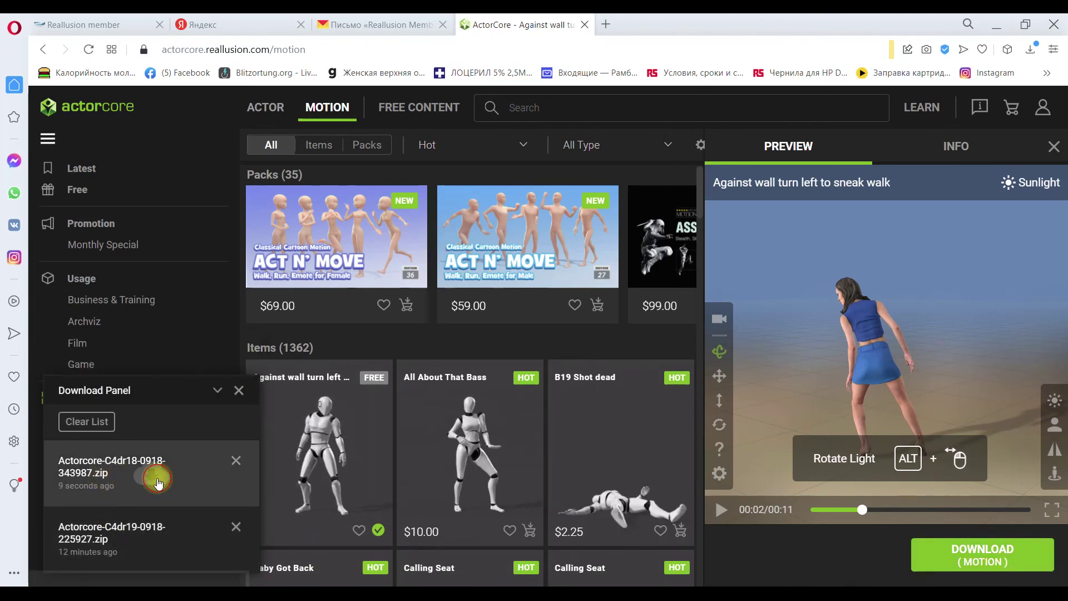